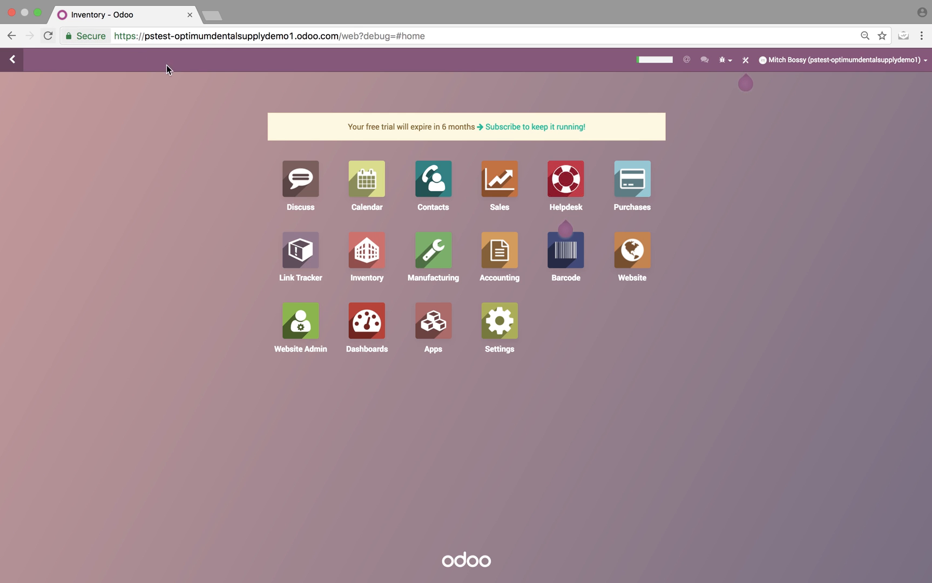
Step: Create a new request for quotation in Purchases with Vendor Y as the vendor
left_click(633, 180)
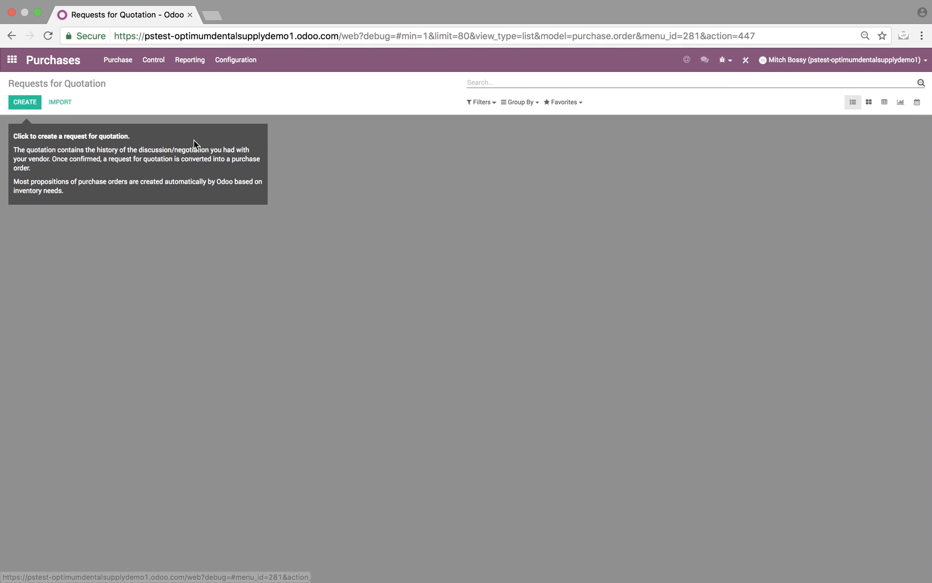
left_click(23, 102)
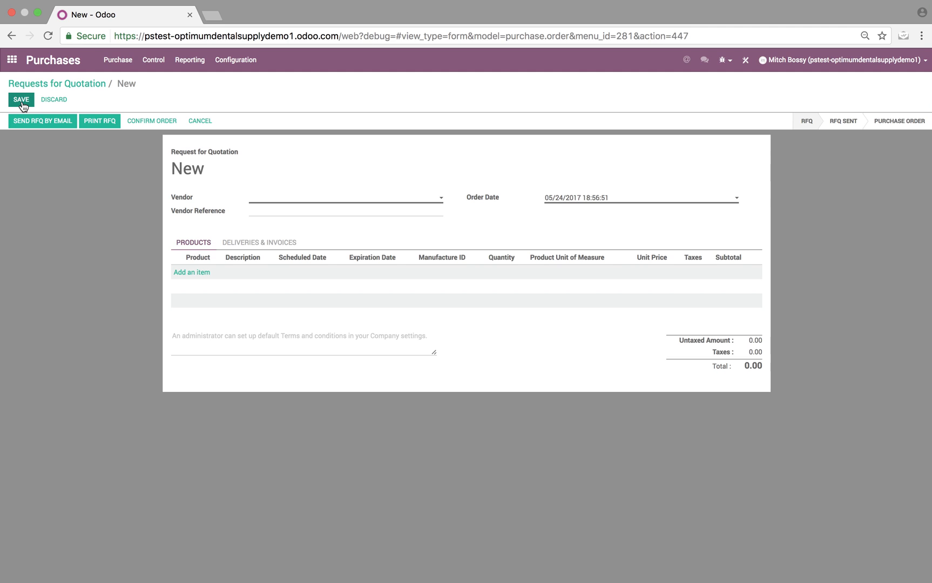
left_click(276, 200)
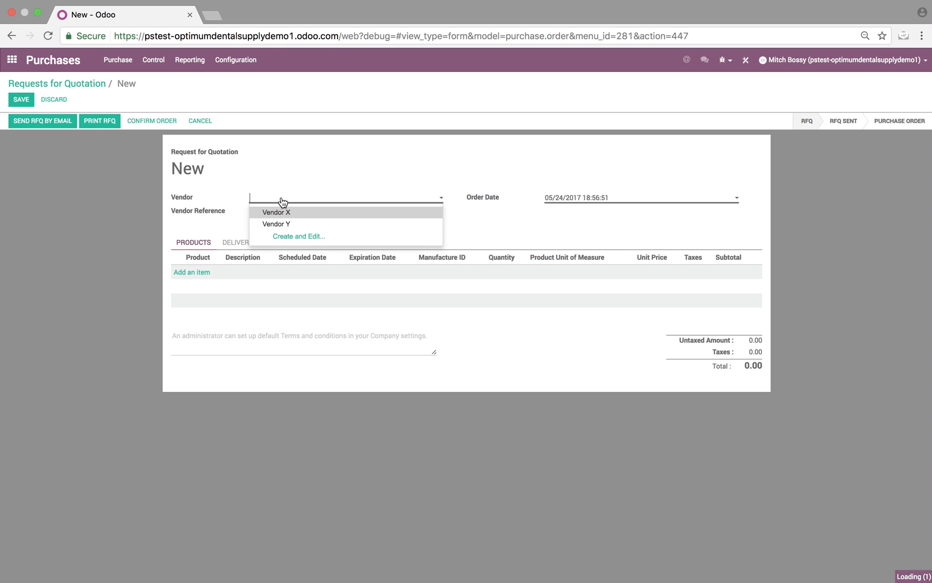
left_click(284, 224)
Step: Add a Dental Brush line with a unit price of 10.00 and save the request for quotation
left_click(195, 272)
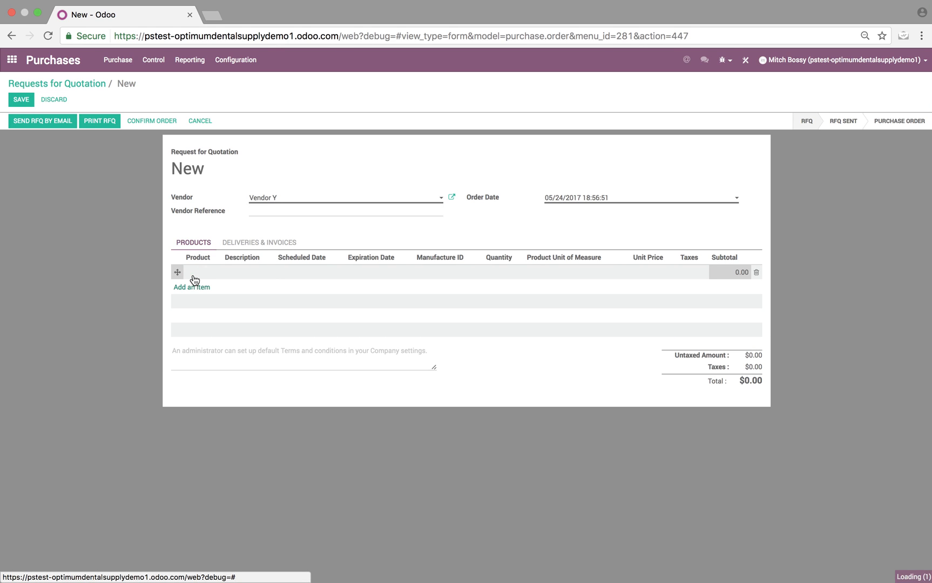
type("bru")
key("Return")
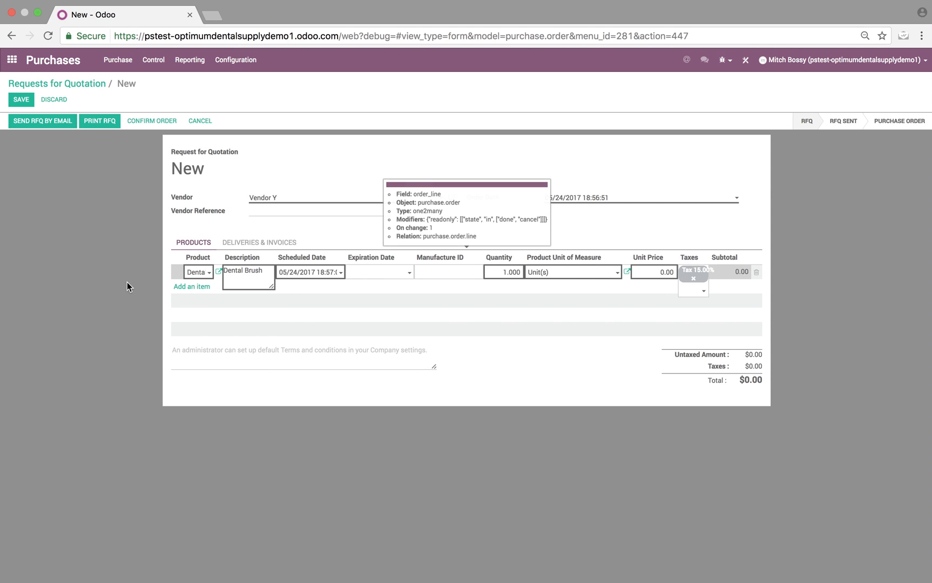
left_click(127, 282)
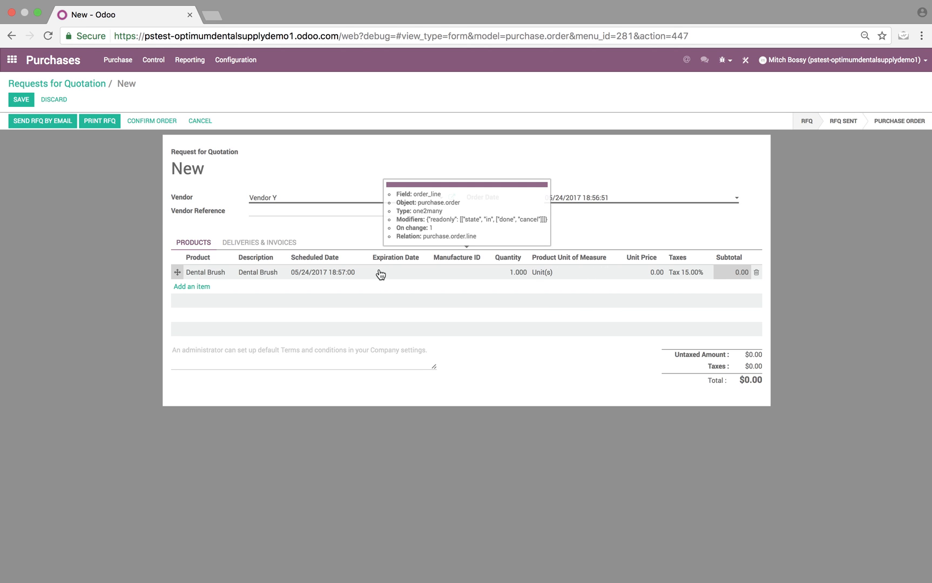
left_click(660, 273)
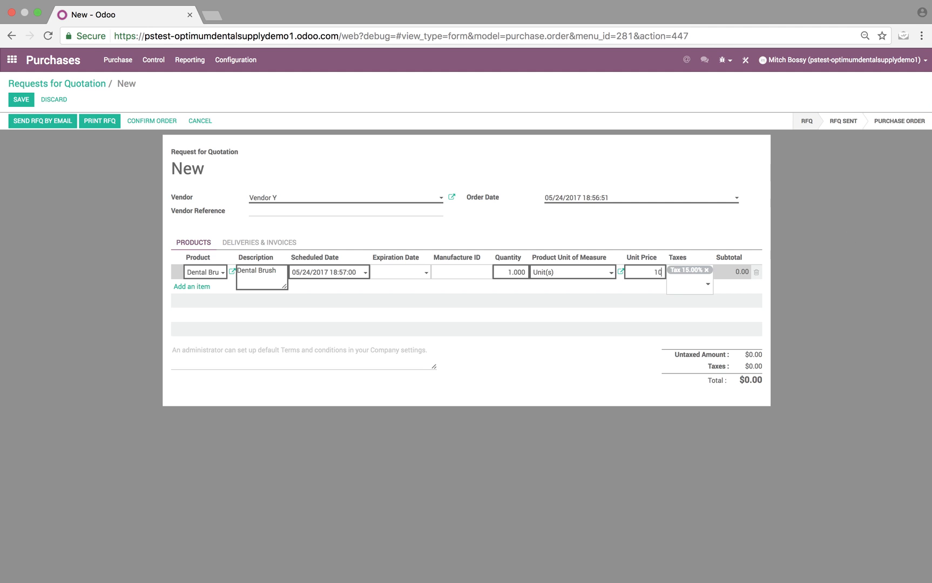
left_click(847, 246)
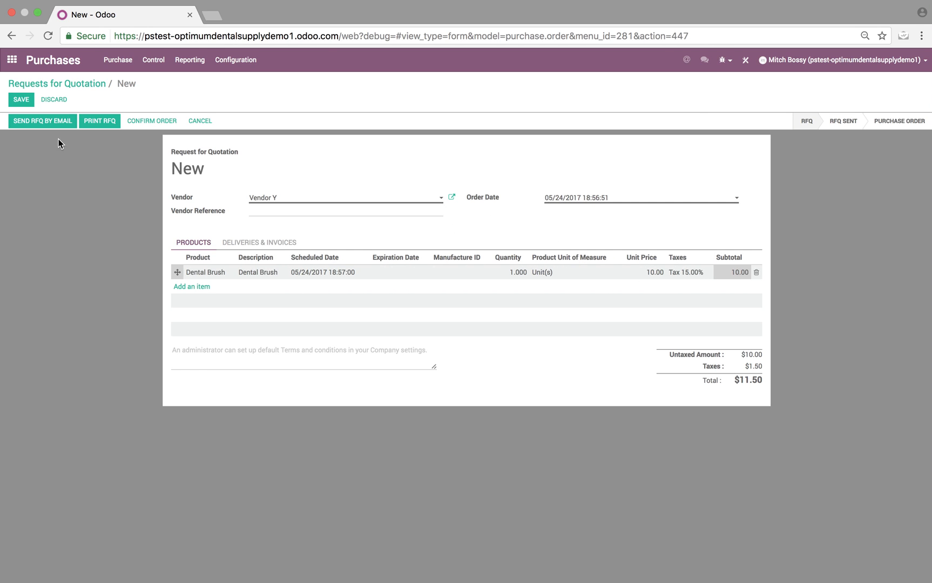
left_click(17, 98)
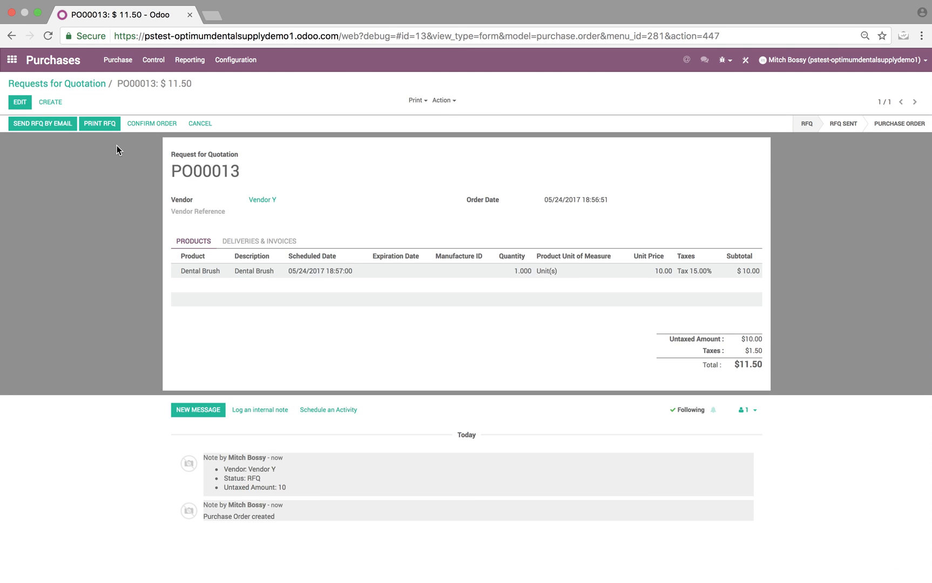
Step: Edit the saved request for quotation and set the Dental Brush line's quantity to 10
left_click(519, 271)
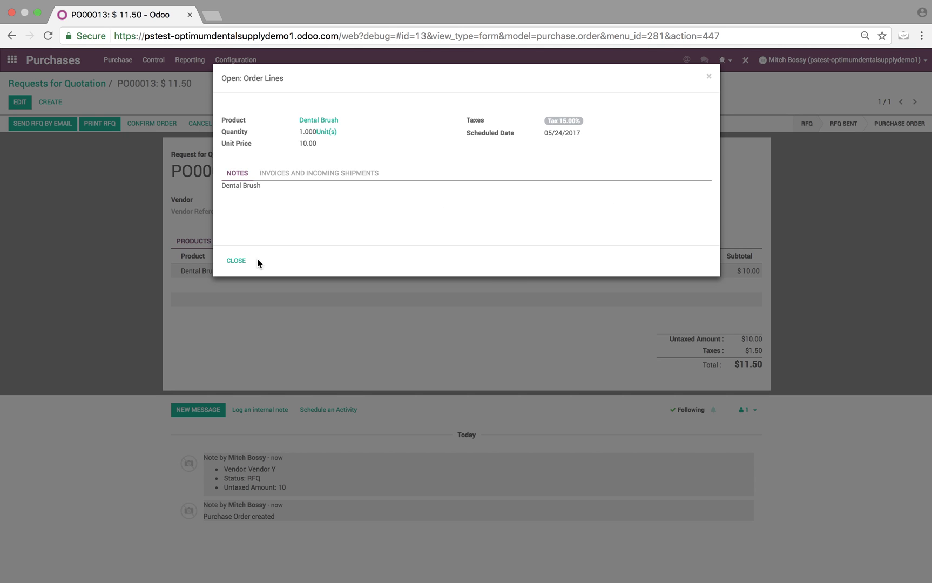
left_click(237, 261)
left_click(17, 102)
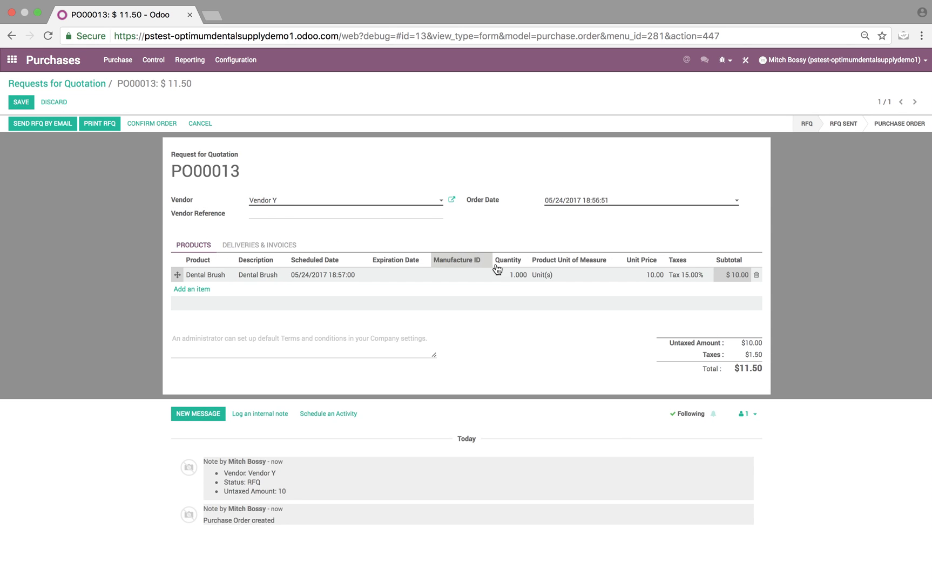
left_click(510, 272)
type("10")
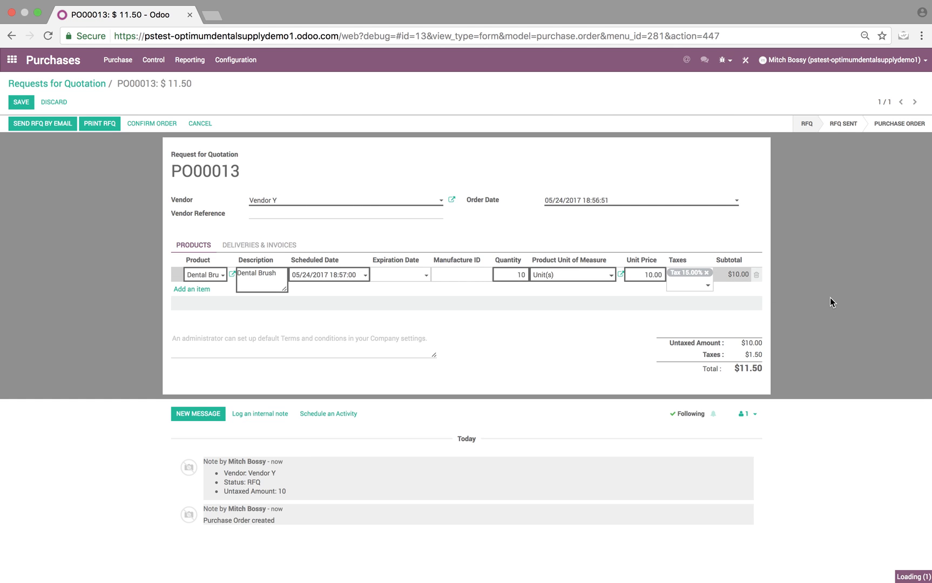
left_click(576, 295)
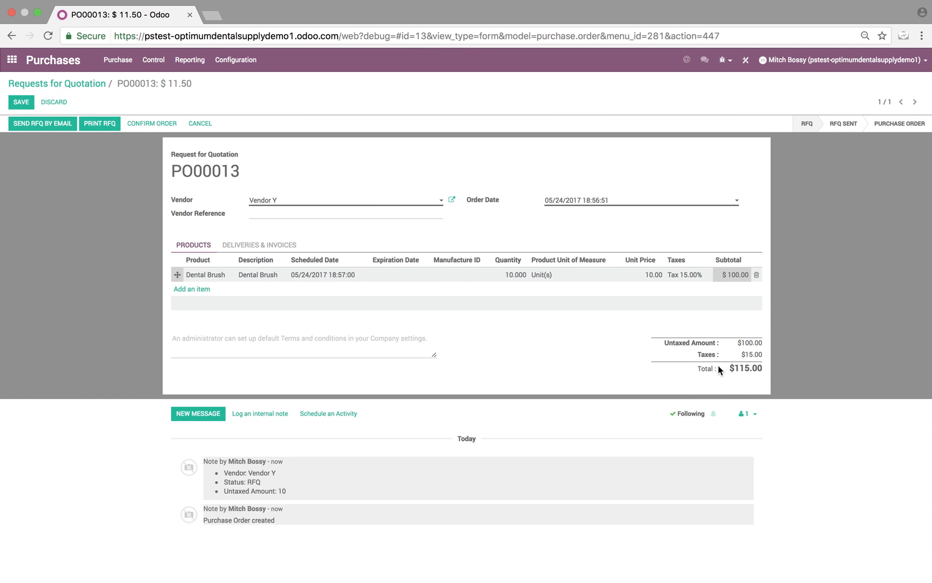
Step: Confirm the purchase order and validate the receipt of its full ordered quantity
left_click(160, 125)
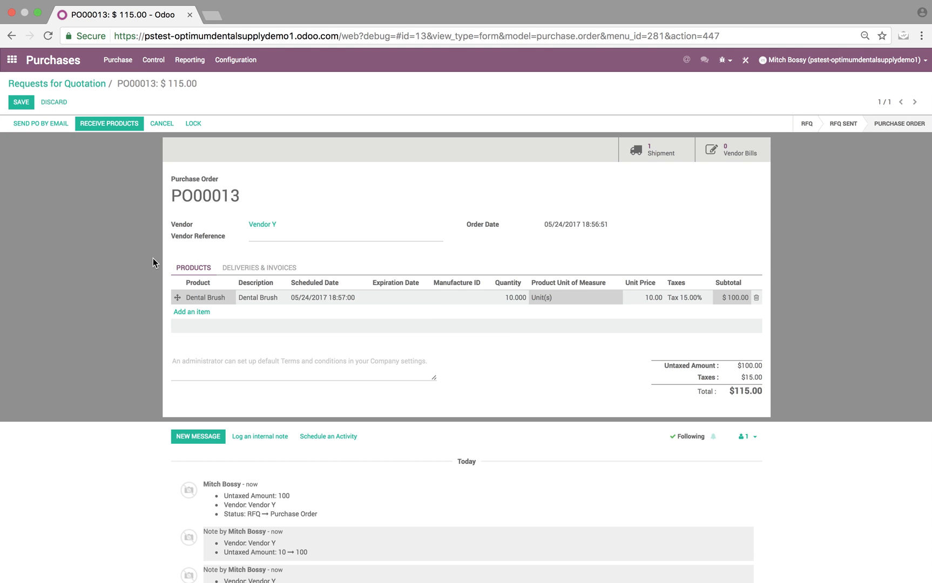
left_click(118, 128)
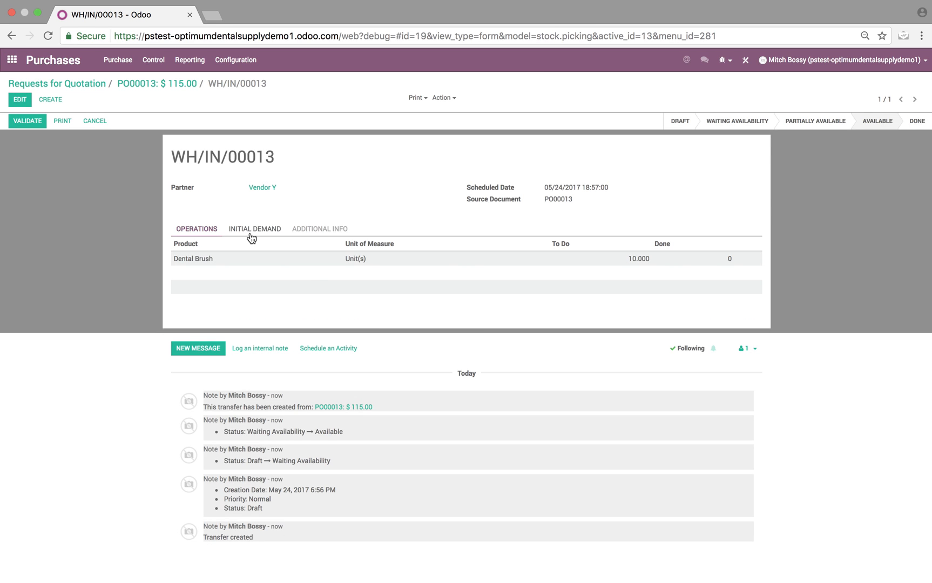
left_click(27, 120)
left_click(238, 159)
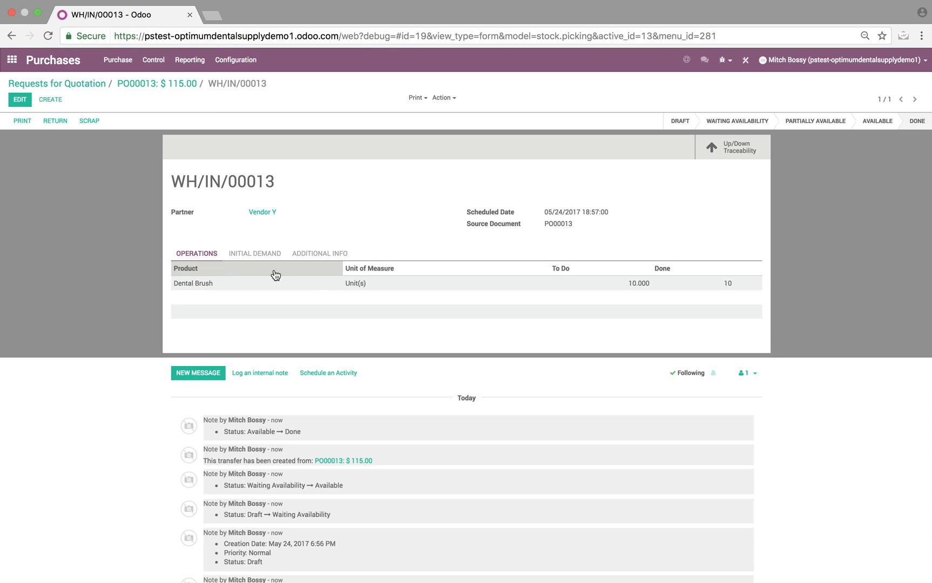
Step: Edit the completed receipt's additional info and start creating a new stock landed cost for it
left_click(339, 253)
left_click(21, 101)
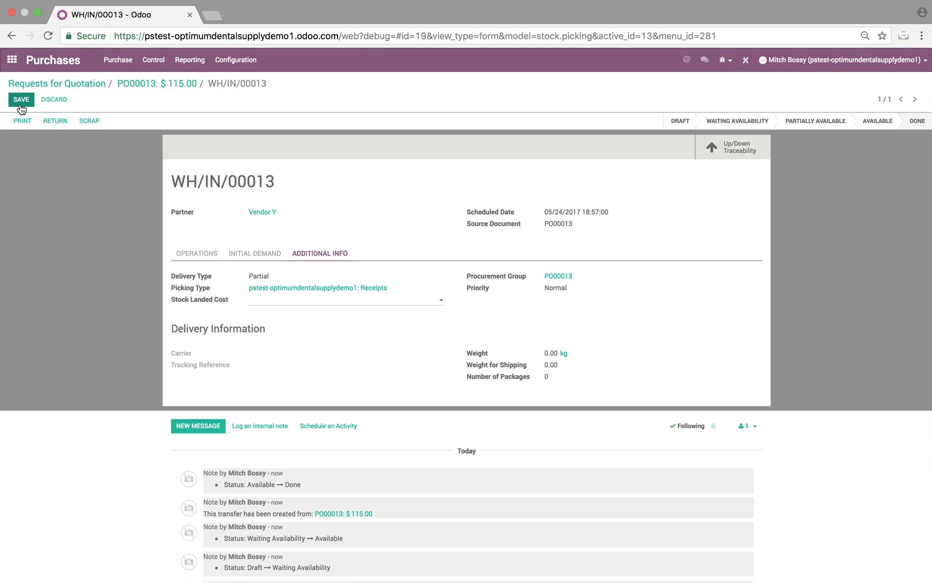
left_click(272, 306)
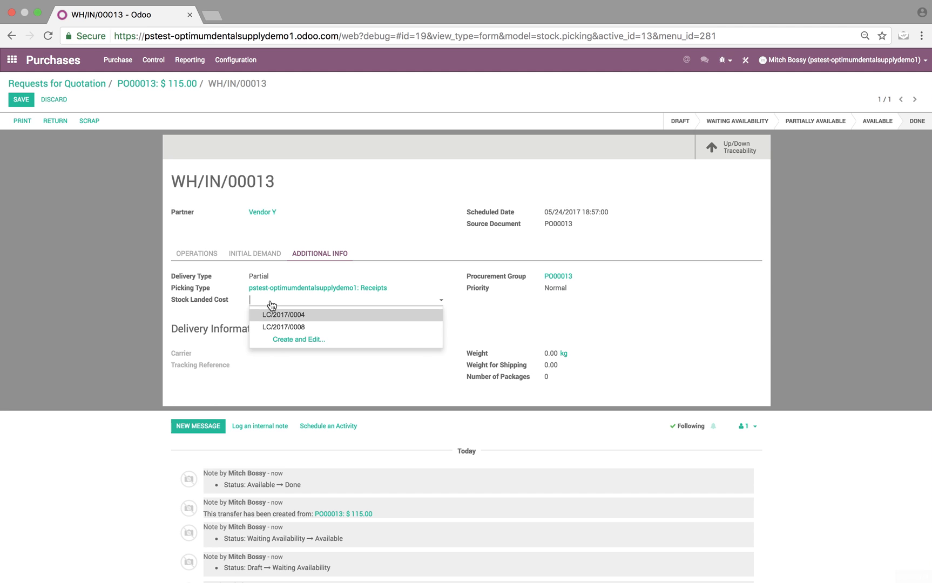
left_click(273, 337)
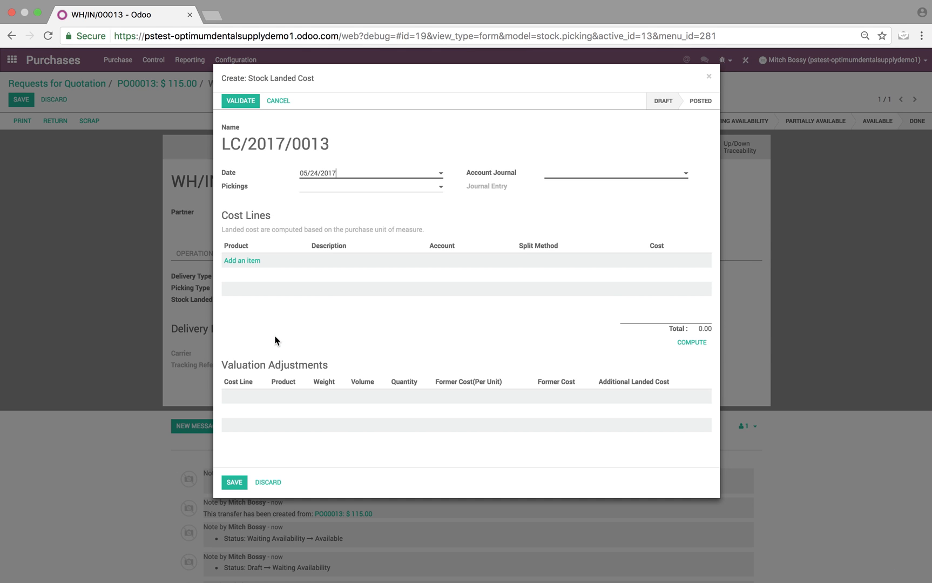
Step: Link the landed cost to picking WH/IN/00013 and set its account journal to Miscellaneous Operations (USD)
left_click(357, 188)
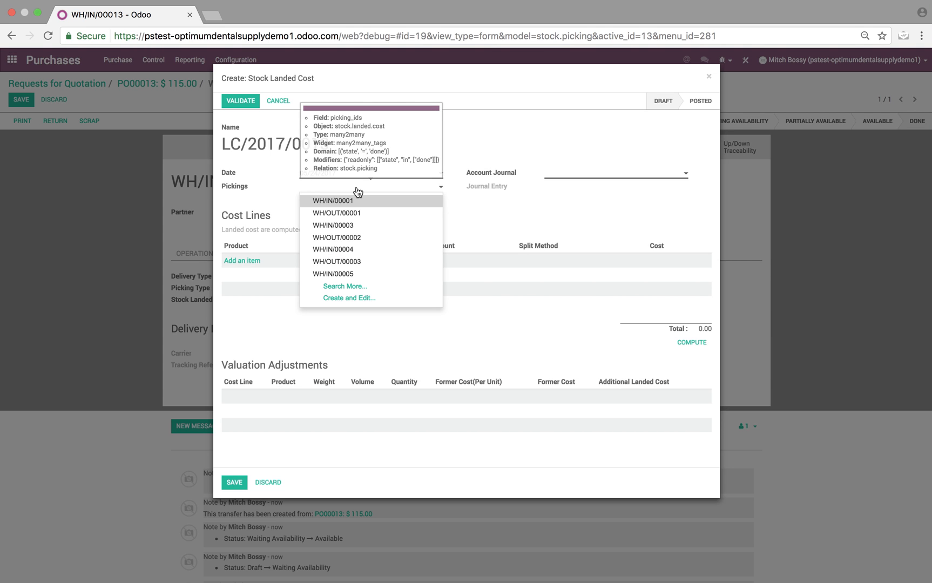
type("13")
key("Return")
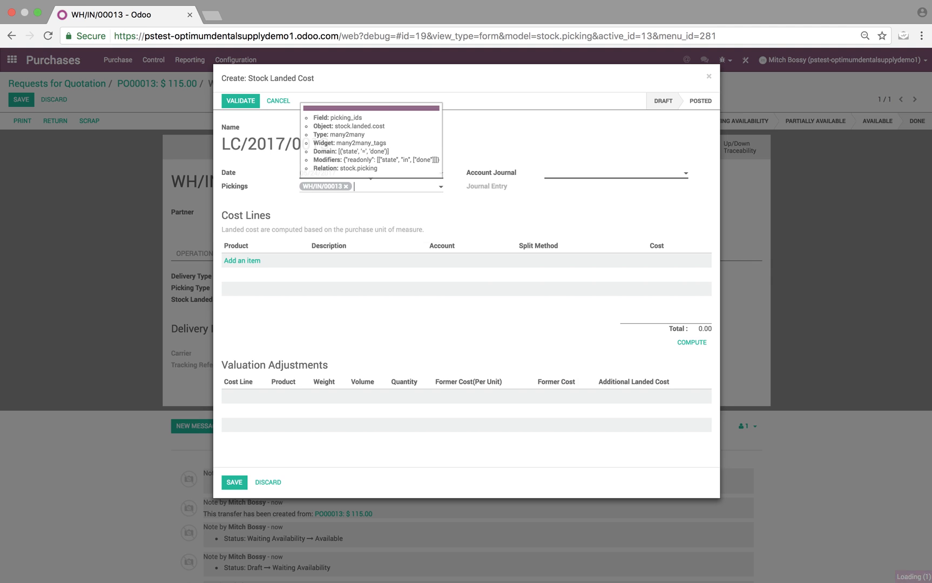
left_click(591, 177)
left_click(600, 211)
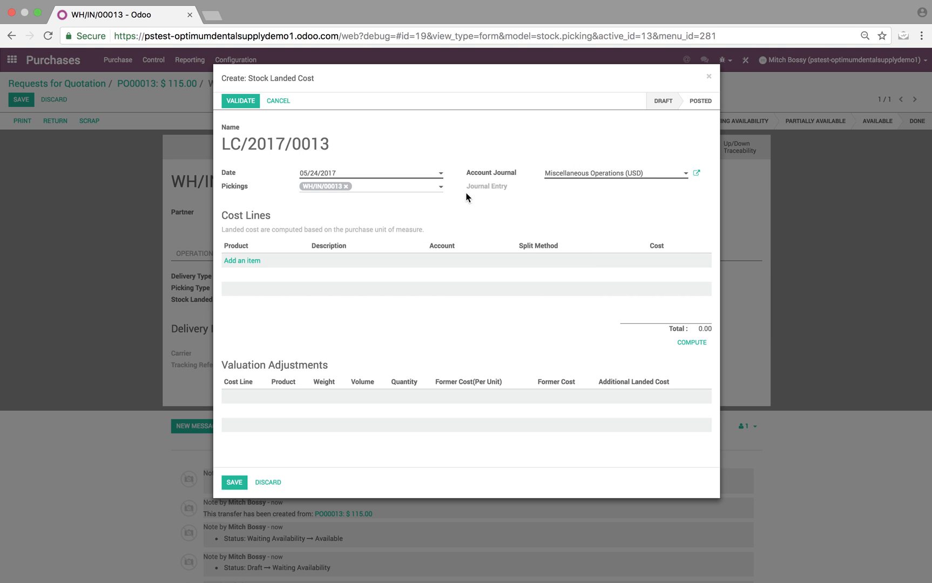
Step: Add a Freight Cost line of 50 to the landed cost and compute the valuation adjustments
left_click(252, 262)
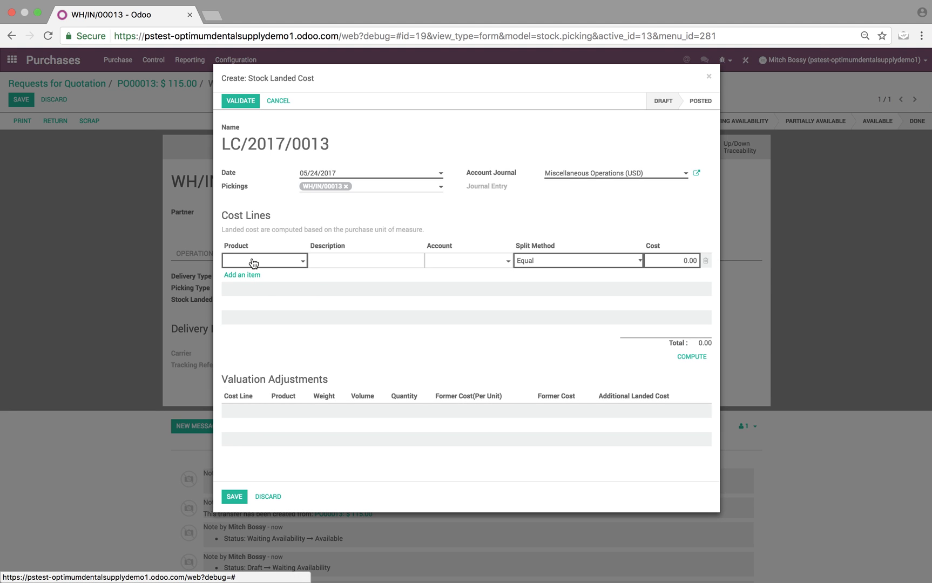
left_click(253, 263)
left_click(253, 273)
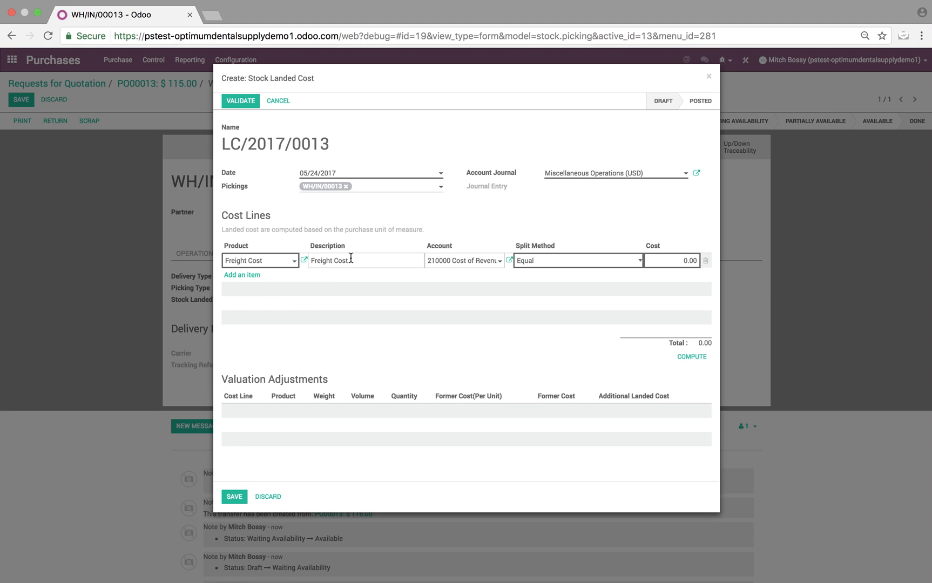
left_click(687, 261)
type("50")
left_click(620, 210)
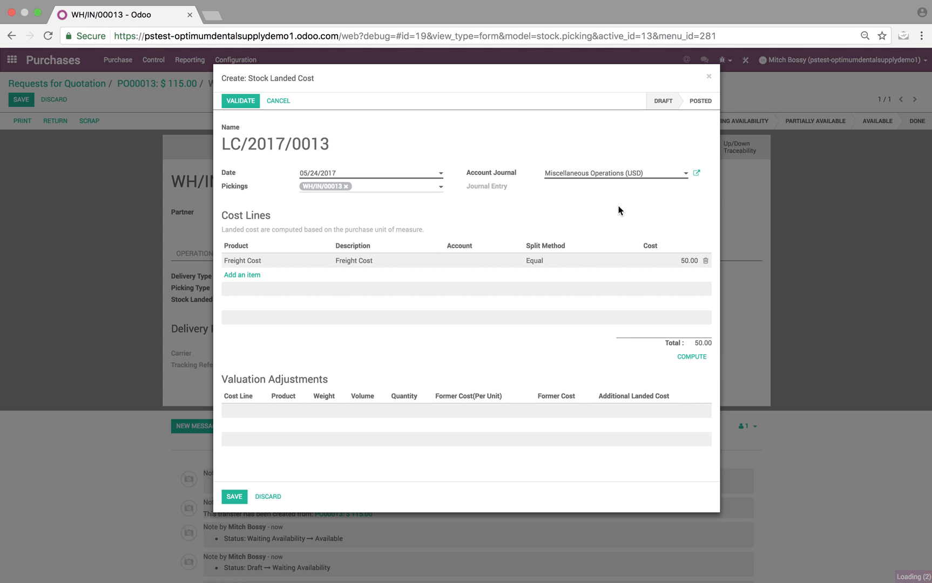
left_click(696, 360)
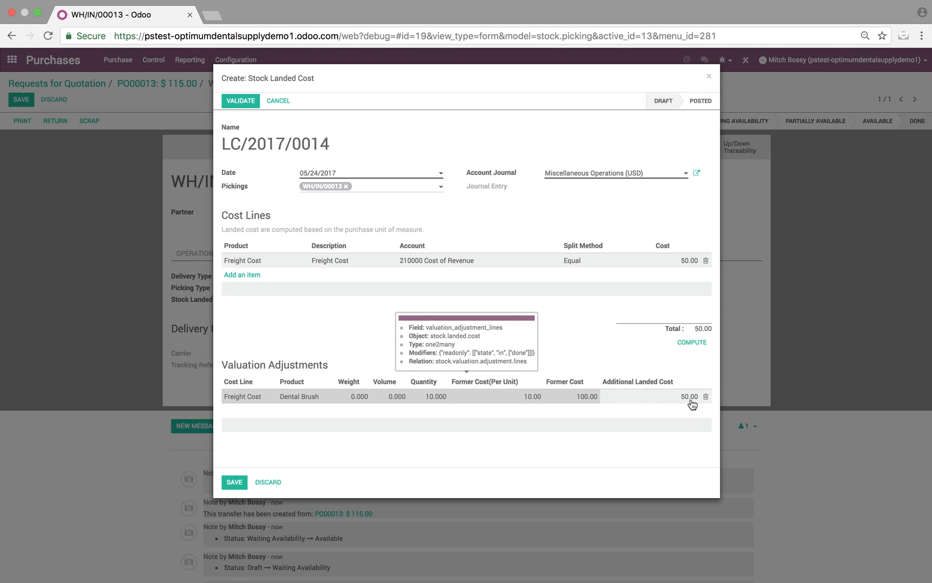
Step: Save the landed cost on the receipt, and open and validate the landed cost record
left_click(237, 482)
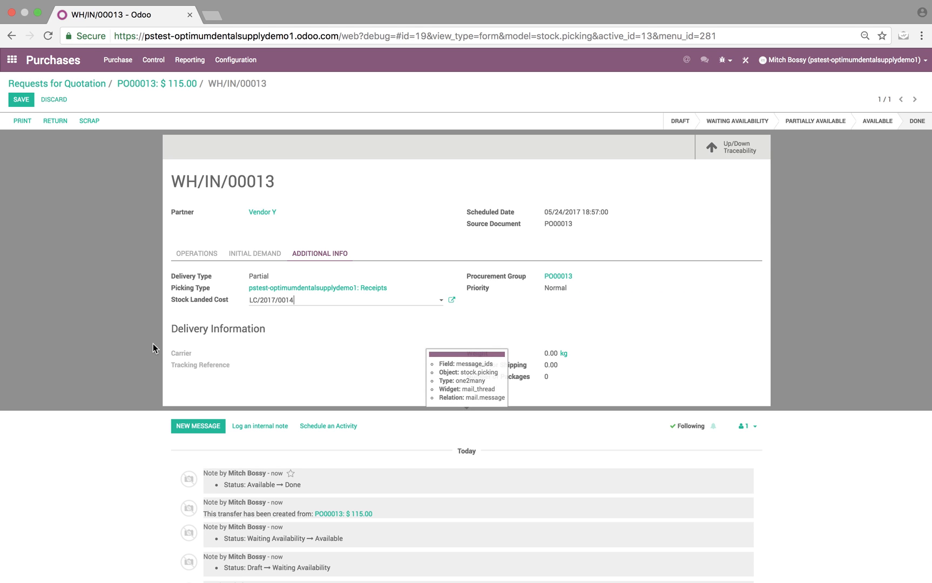
left_click(26, 101)
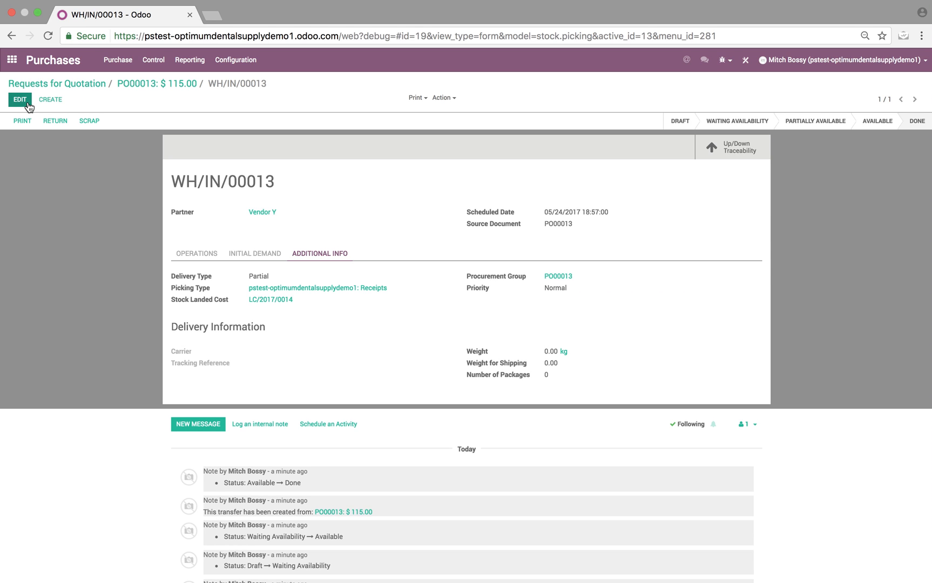
left_click(259, 300)
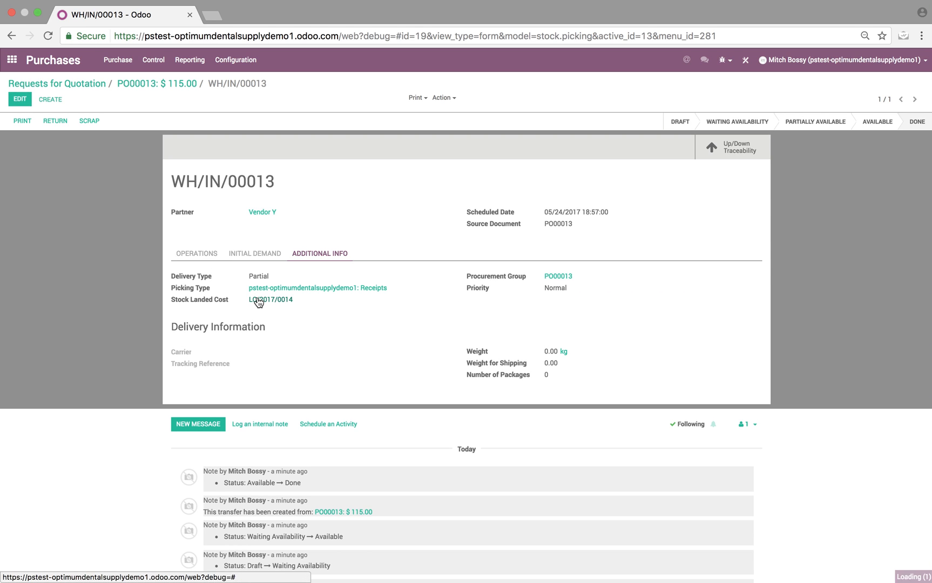
left_click(28, 121)
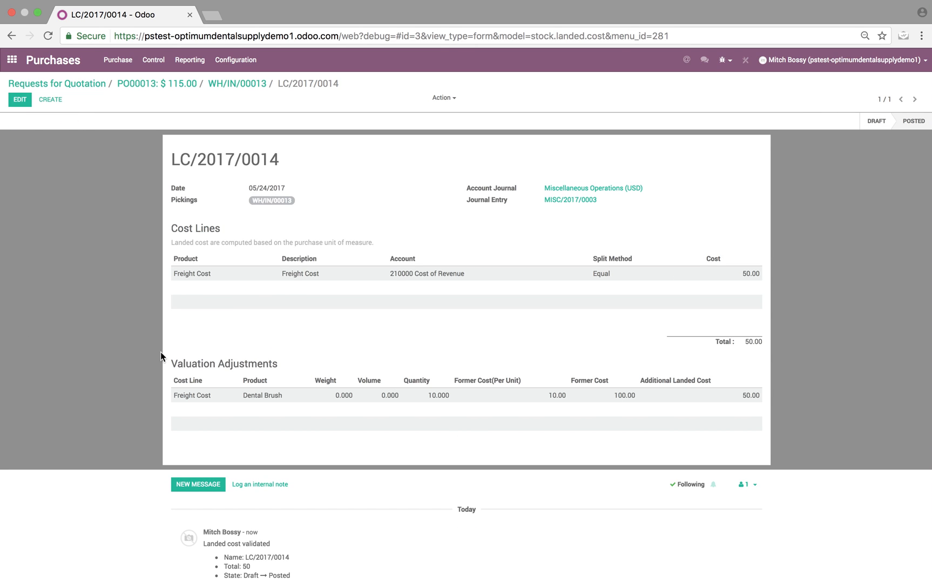
Step: Open the Inventory Valuation report in the Inventory app to check the Dental Brush's stock value
left_click(13, 61)
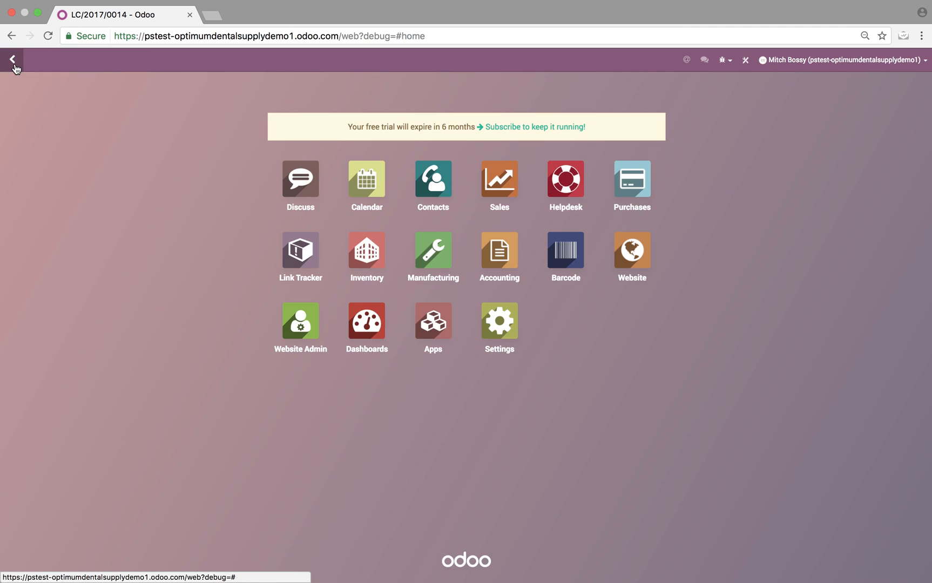
left_click(366, 252)
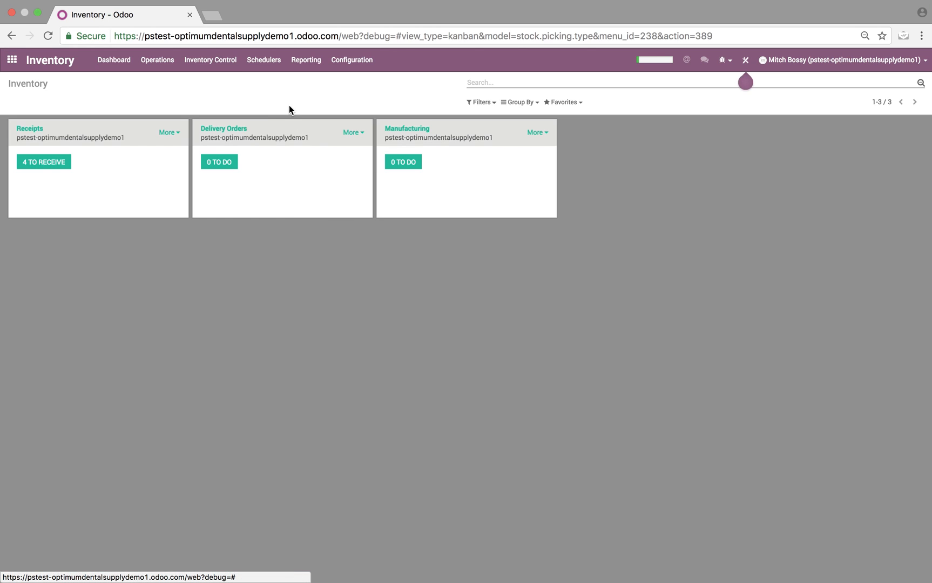
left_click(219, 66)
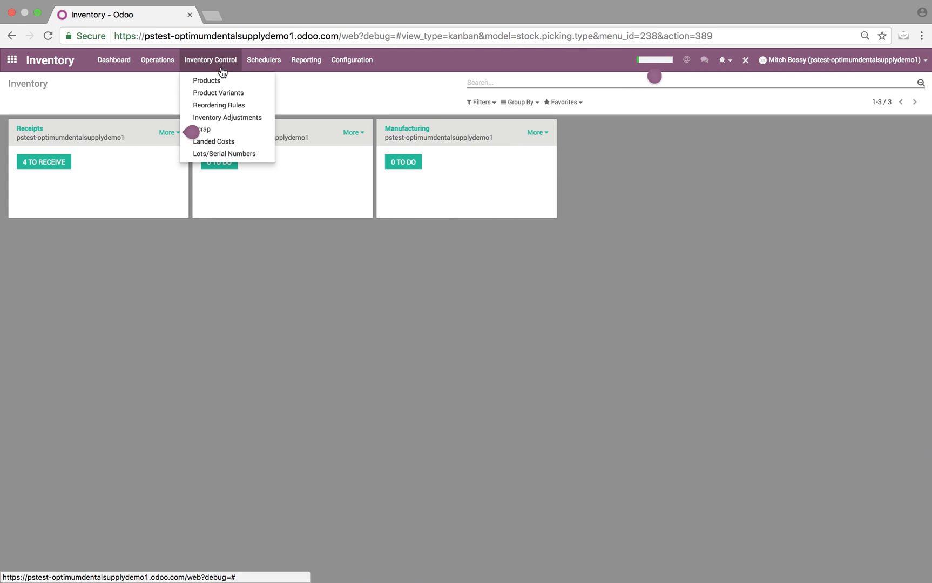
left_click(363, 51)
left_click(306, 59)
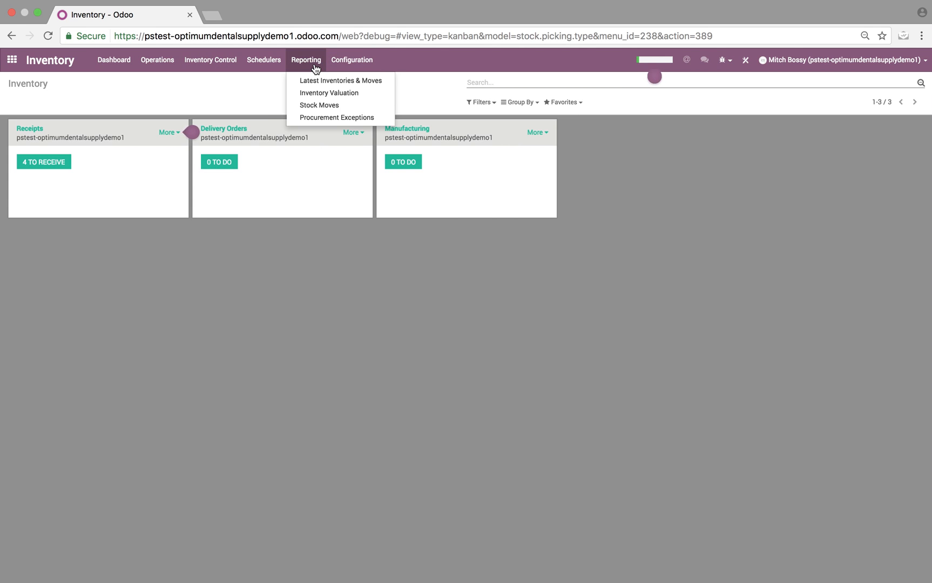
left_click(316, 90)
left_click(291, 193)
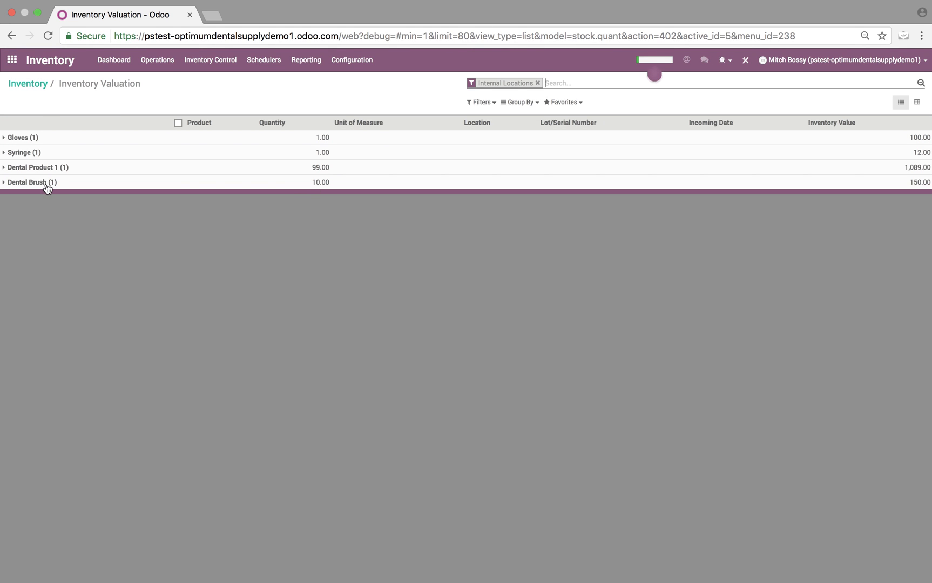
Step: Expand the Dental Brush down to its WH/Stock entry in the valuation report, and check the product's record and on-hand stock
left_click(54, 183)
left_click(156, 198)
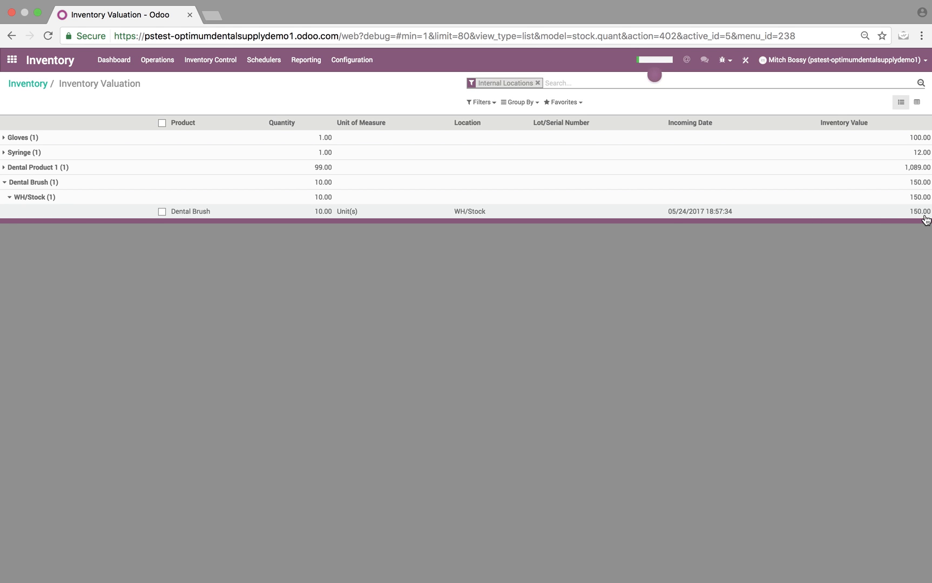
left_click(207, 69)
left_click(208, 80)
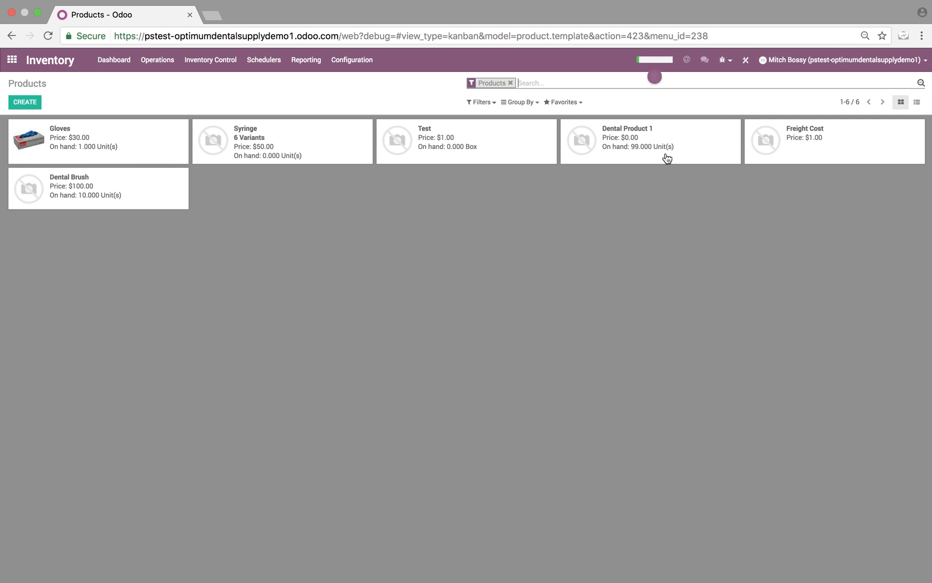
left_click(168, 189)
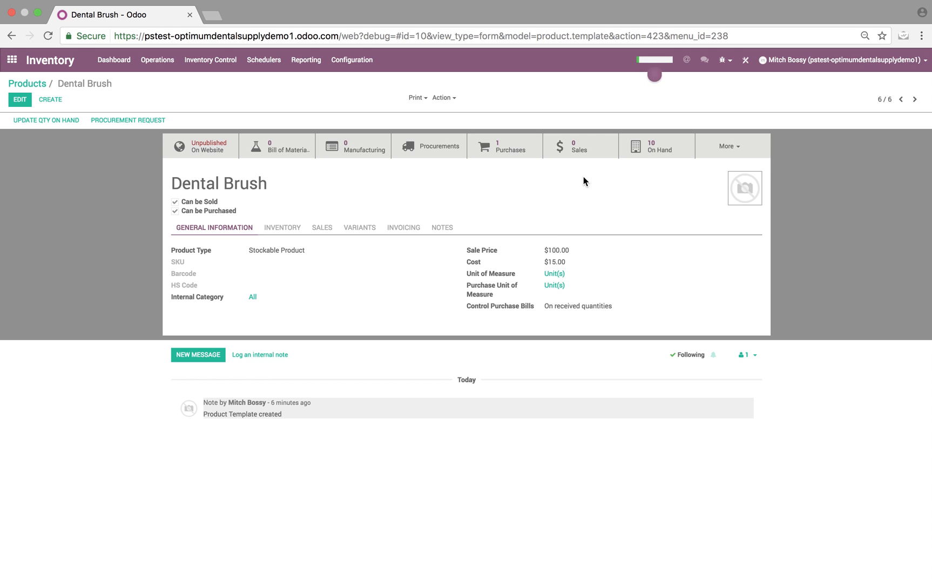
left_click(649, 154)
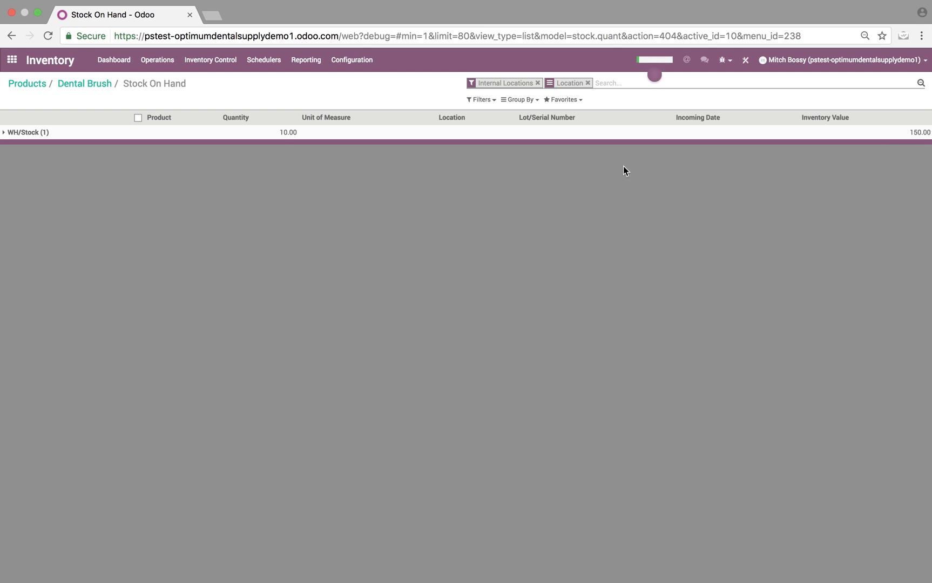
left_click(106, 91)
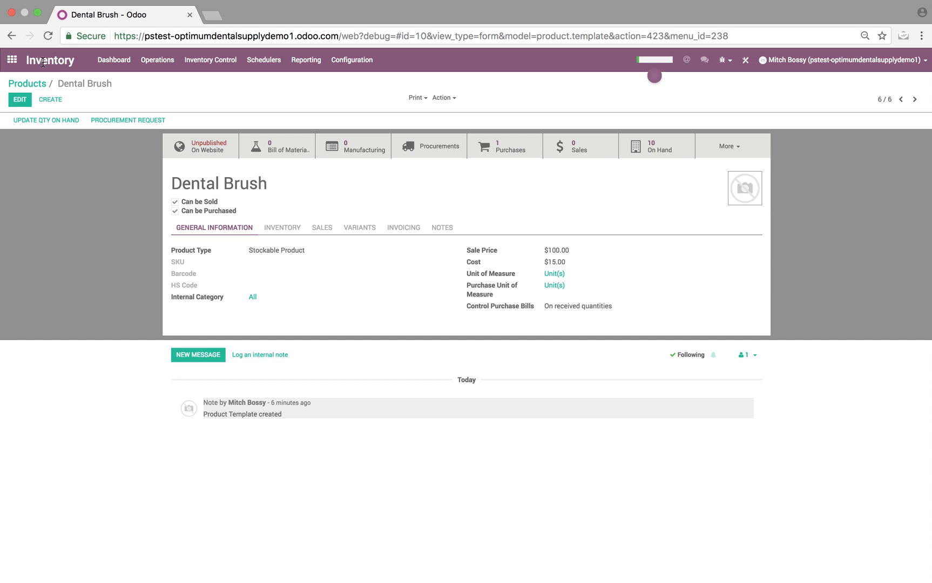
Step: Open the Public Pricelist in the Sales app and review the price computation of its Dental Product 1 item
left_click(12, 59)
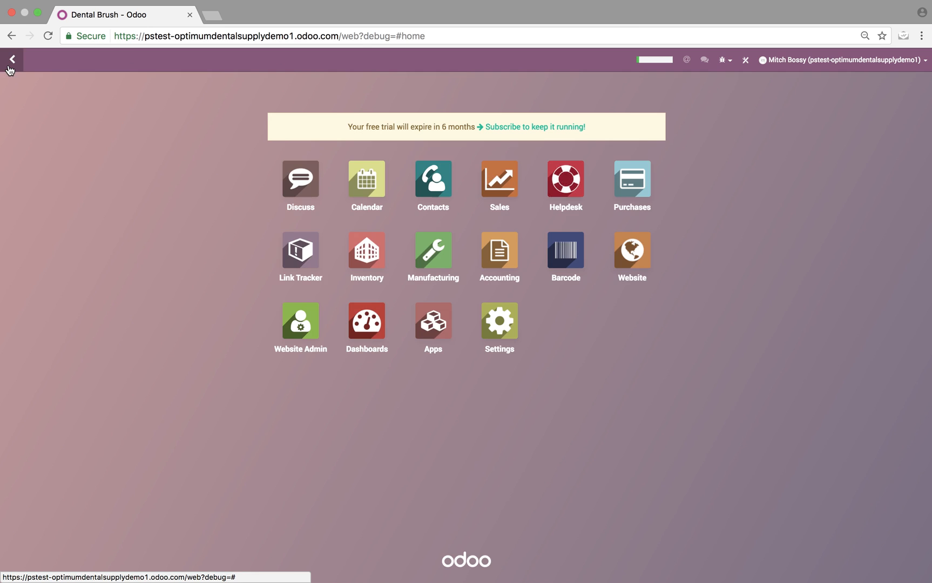
left_click(493, 199)
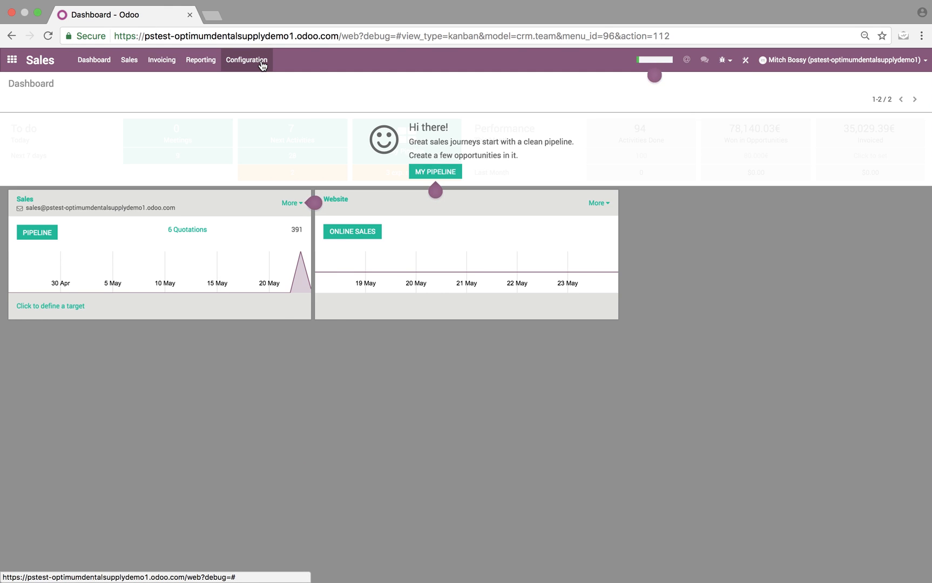
left_click(263, 64)
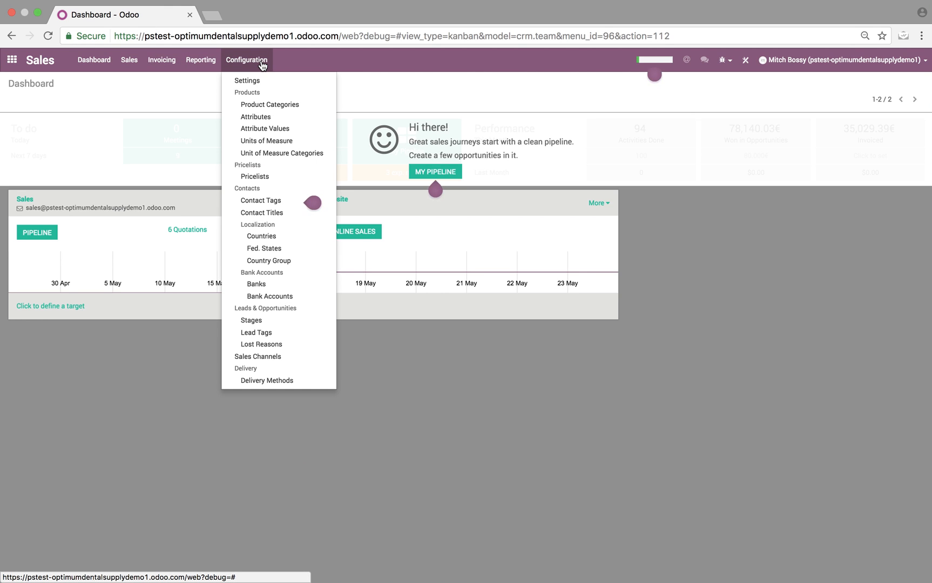
left_click(255, 176)
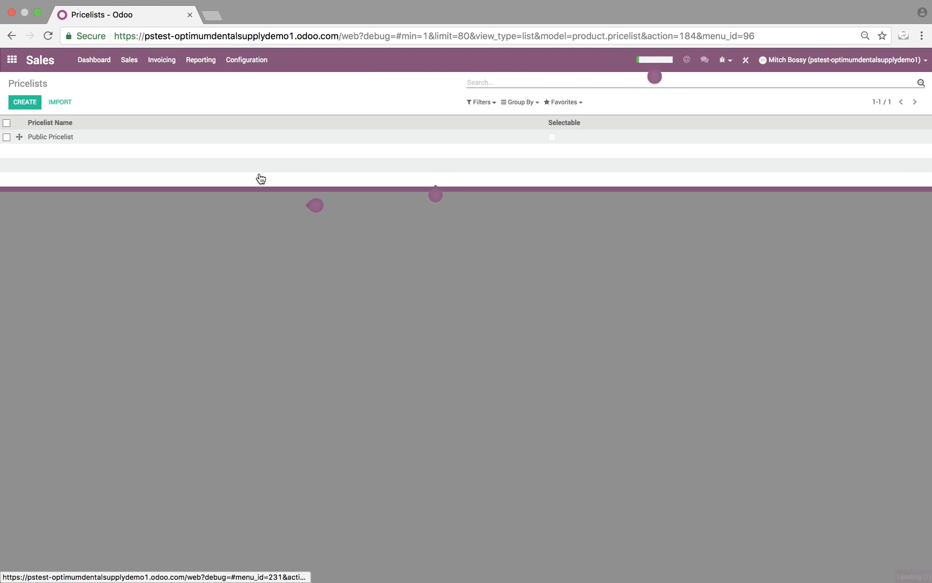
left_click(70, 137)
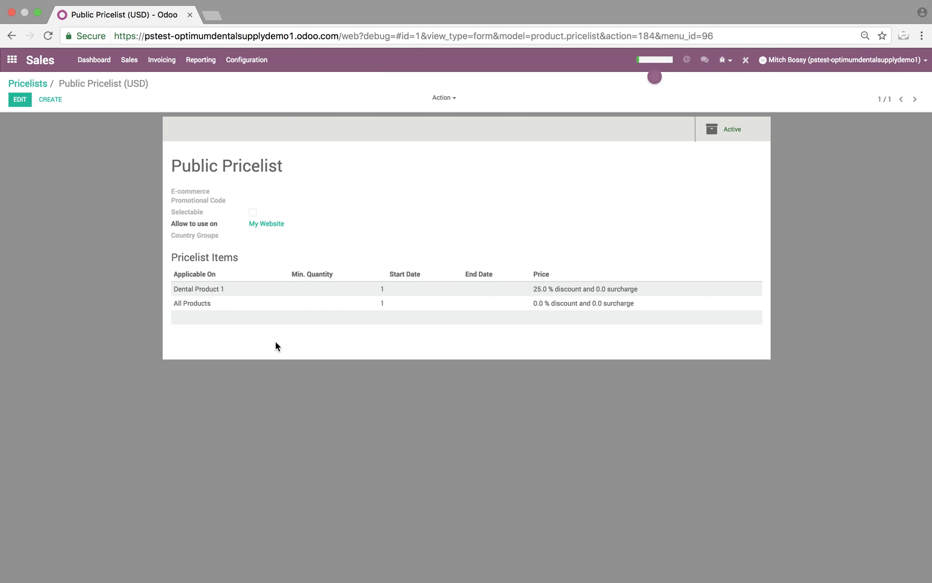
left_click(290, 292)
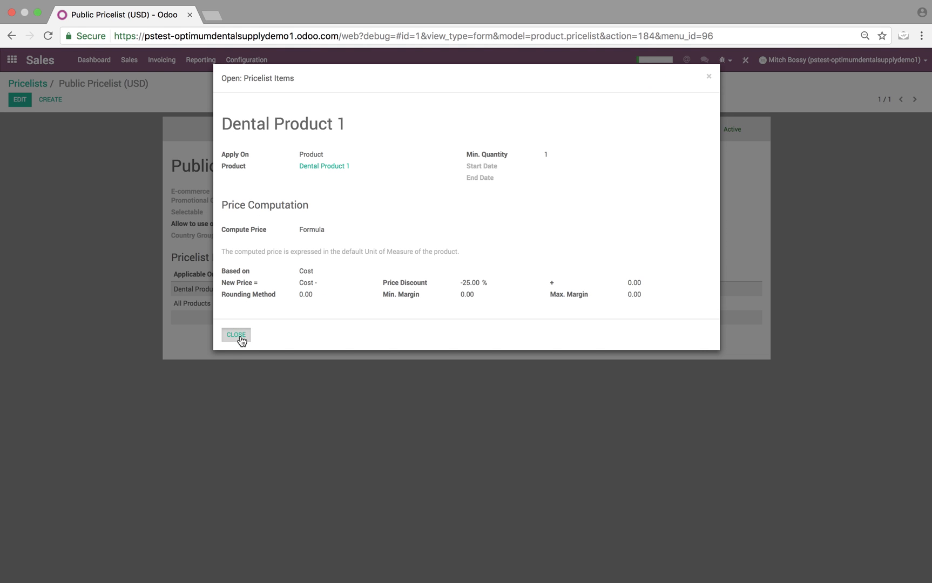
left_click(236, 335)
Step: Edit the Public Pricelist and change the product of the Dental Product 1 item to Dental Brush
left_click(28, 103)
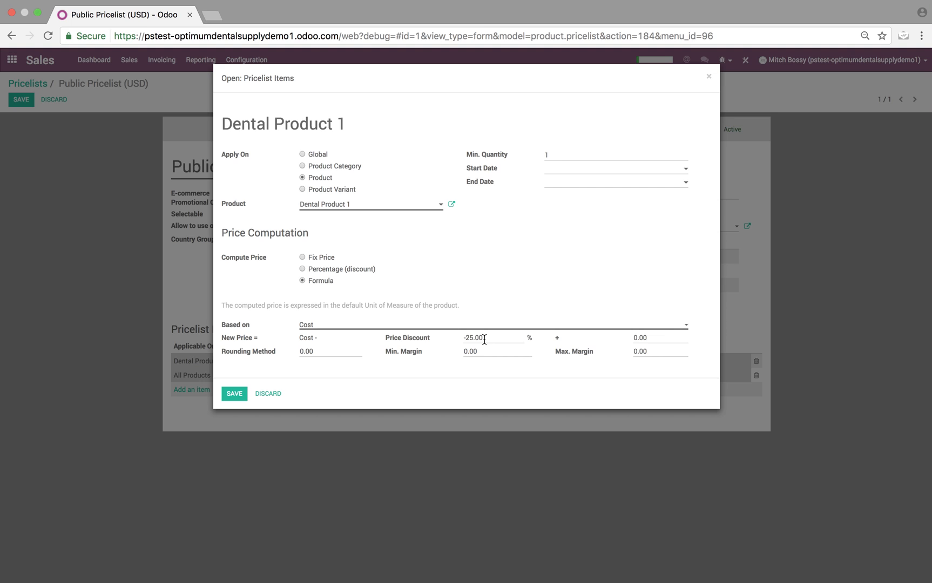
left_click(352, 205)
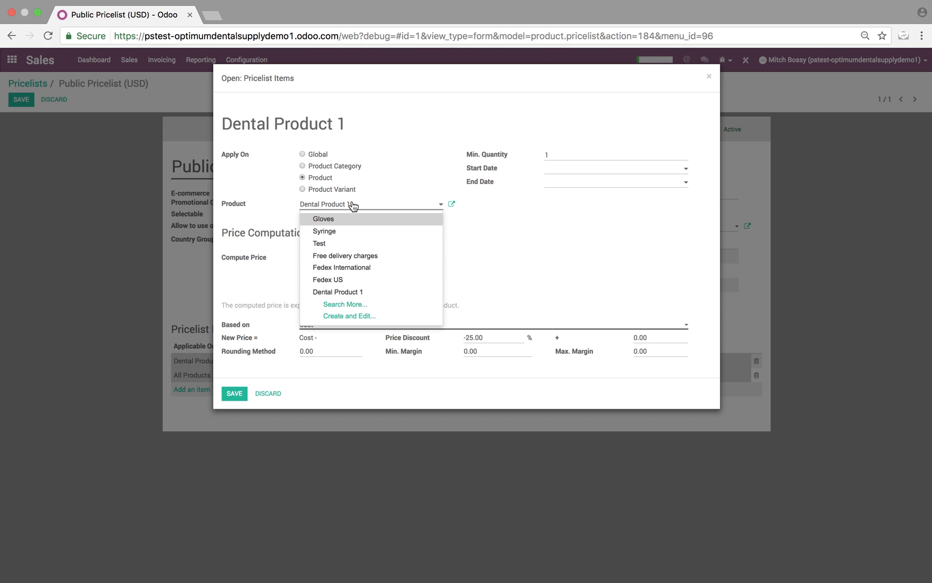
type("bru")
triple_click(351, 197)
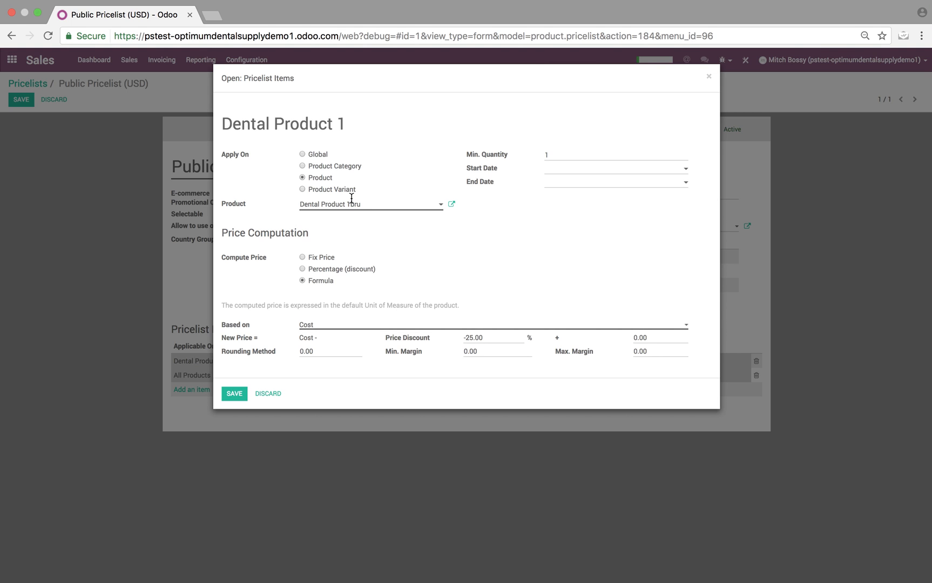
triple_click(333, 204)
type("ru")
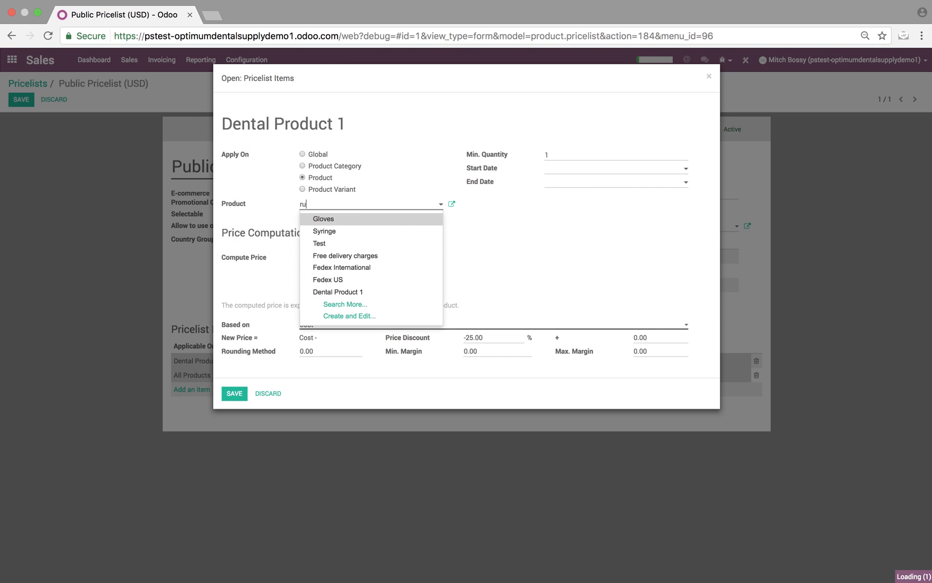
key("BackSpace")
key("BackSpace")
type("bru")
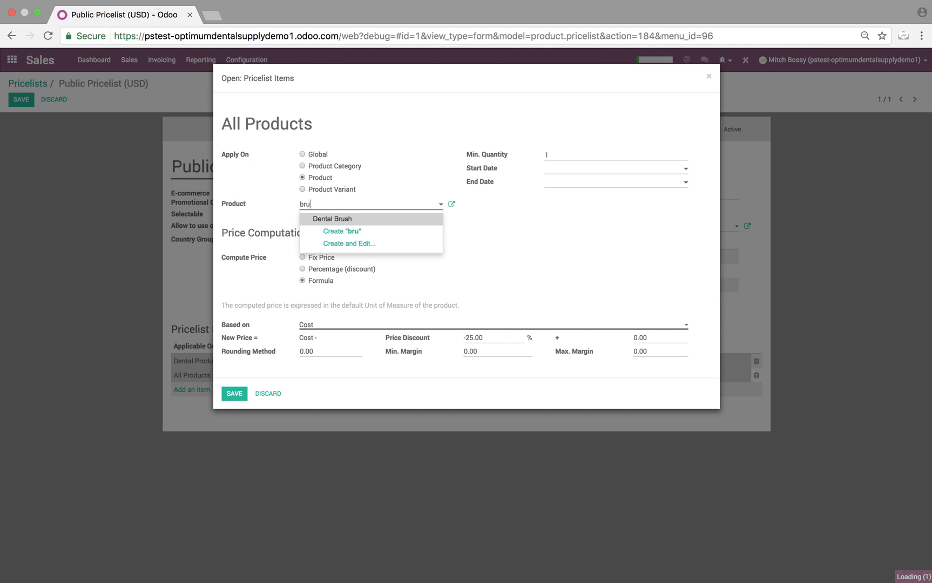
key("Return")
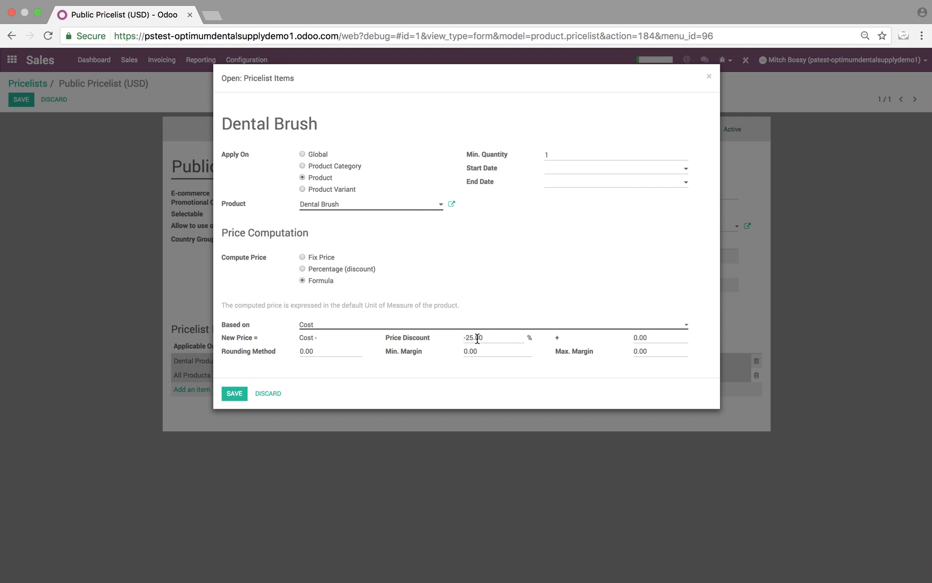
Step: Set the Dental Brush item's price discount to -100 %, and save both the item and the pricelist
left_click_drag(497, 337, 379, 336)
type("-")
left_click(240, 398)
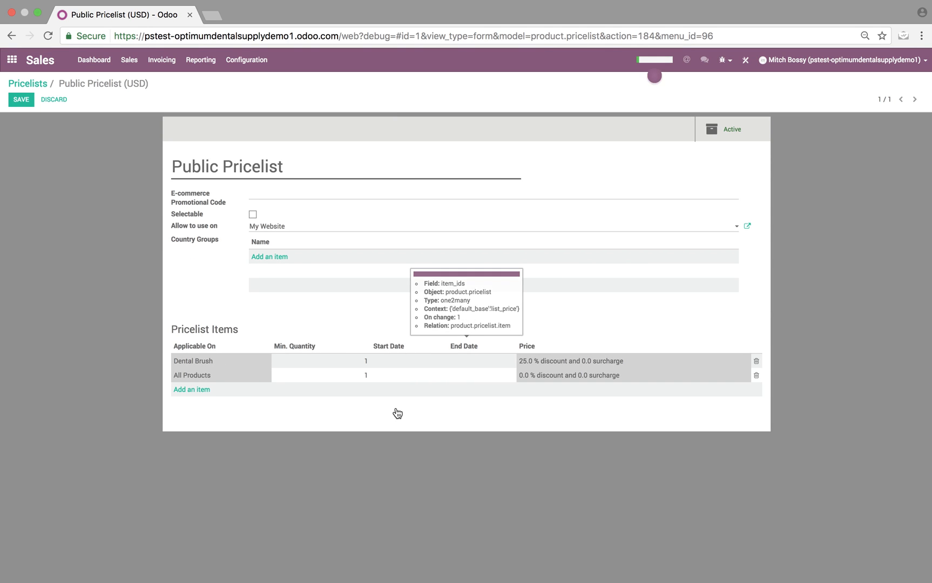
left_click(22, 101)
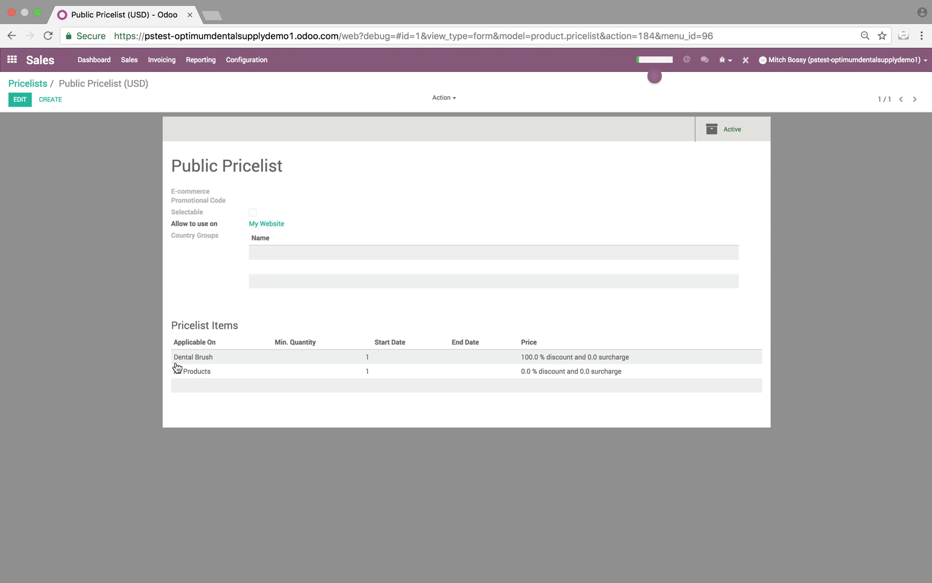
left_click(36, 84)
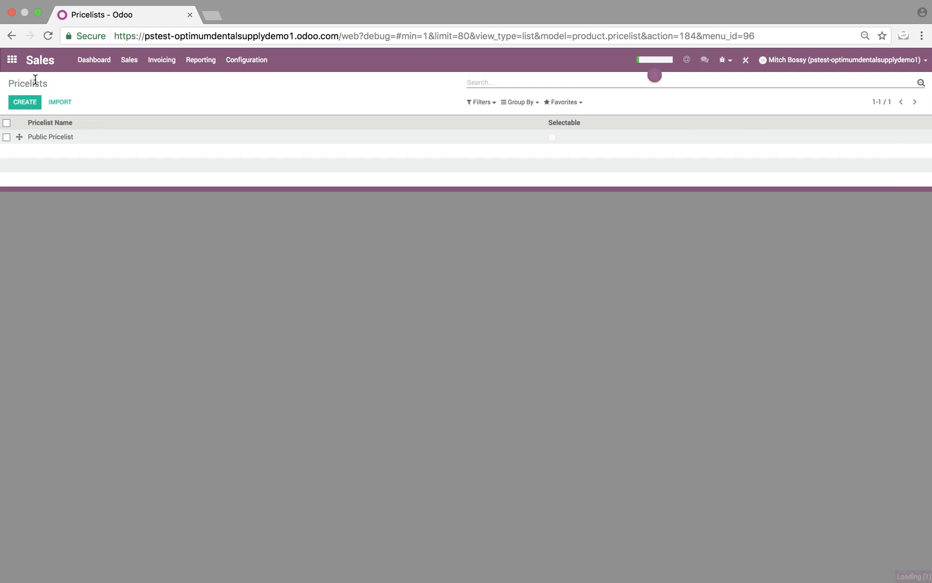
left_click(92, 61)
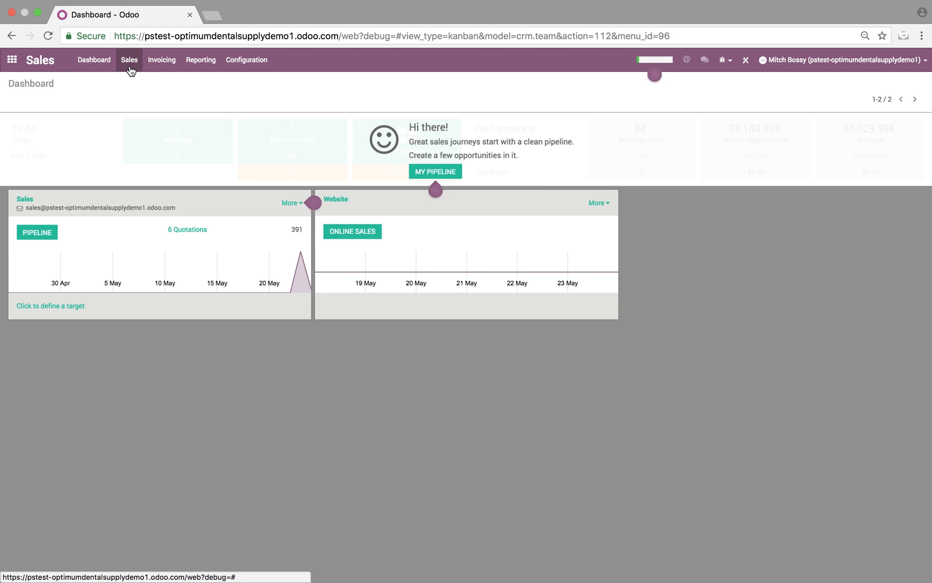
left_click(246, 60)
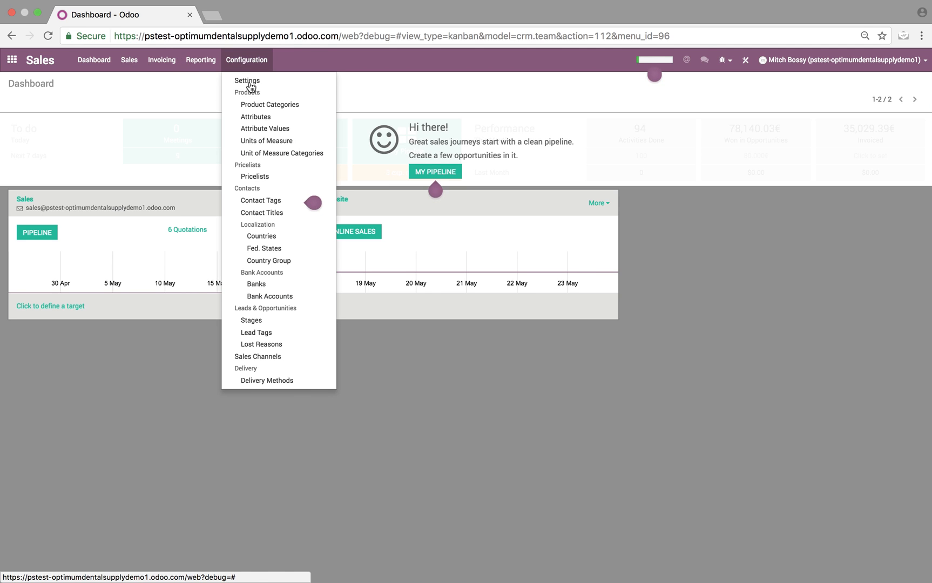
left_click(270, 176)
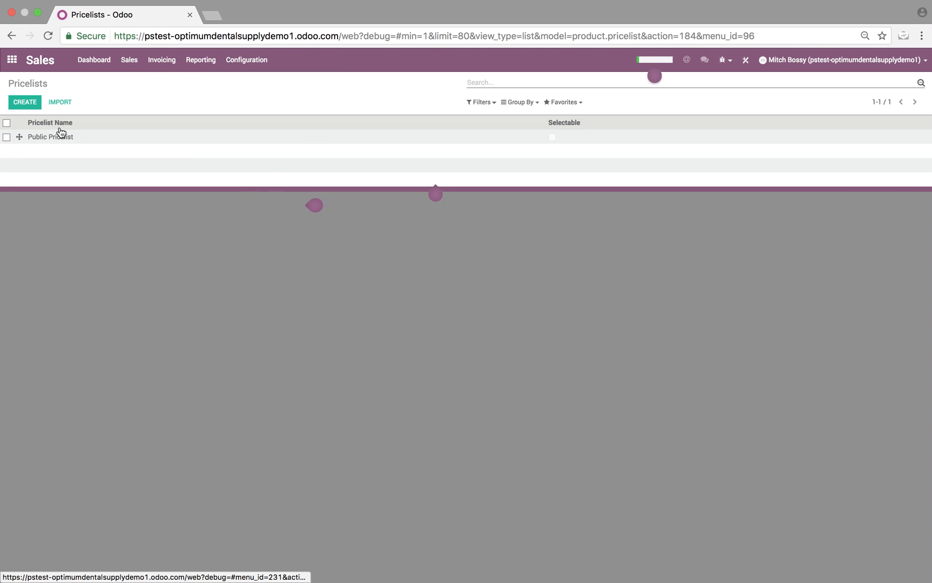
Step: Create a new sales order and select the existing customer for it
left_click(129, 60)
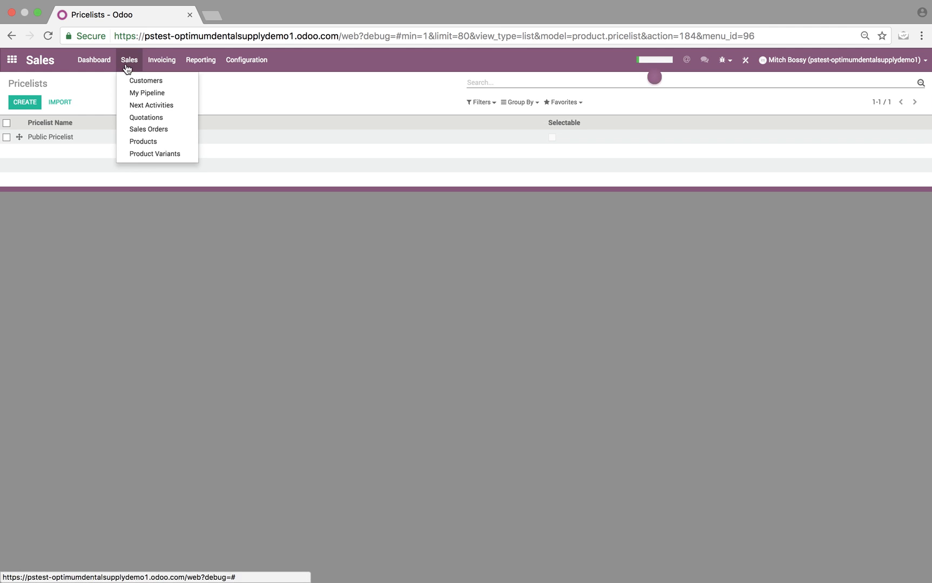
left_click(131, 142)
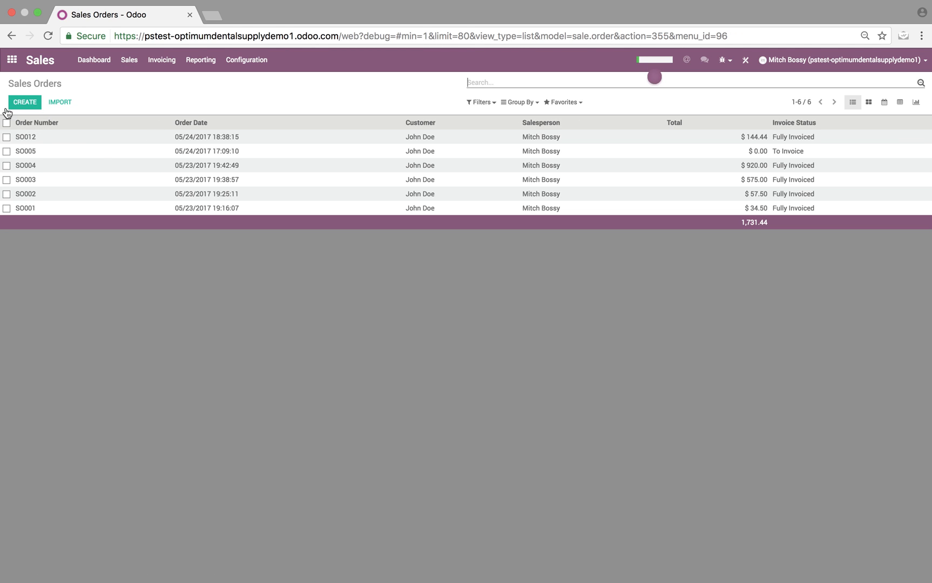
left_click(25, 107)
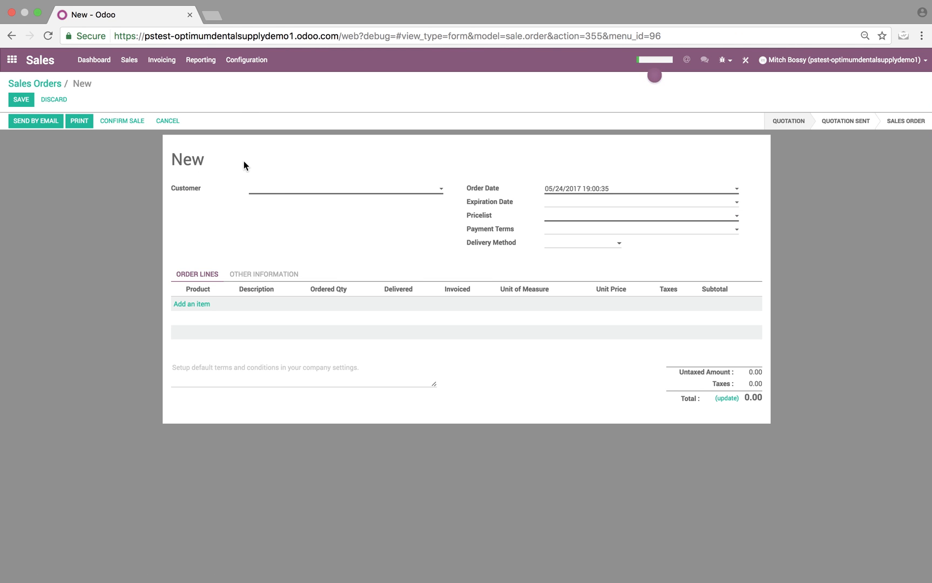
left_click(275, 190)
left_click(294, 213)
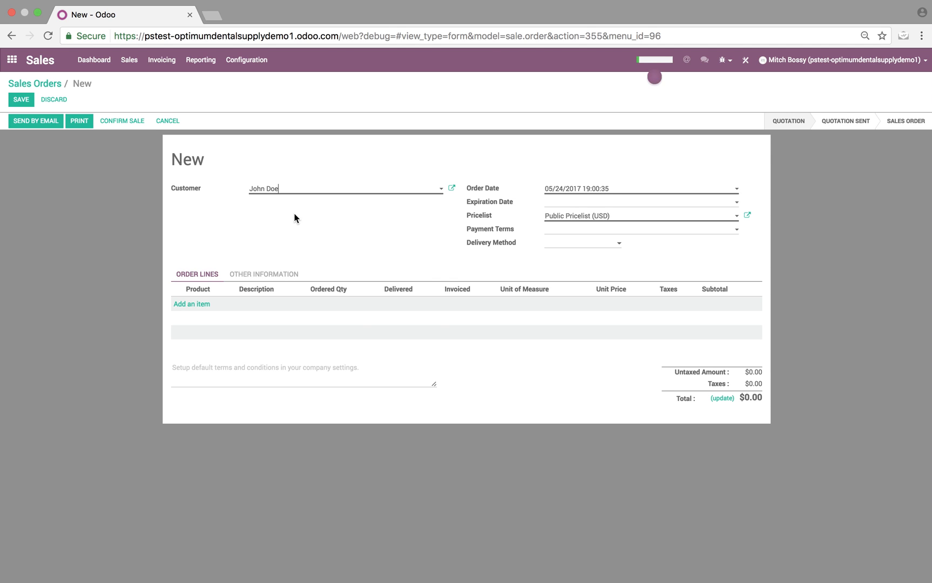
Step: Add the Dental Brush as an order line on the new sales order
left_click(194, 304)
left_click(194, 305)
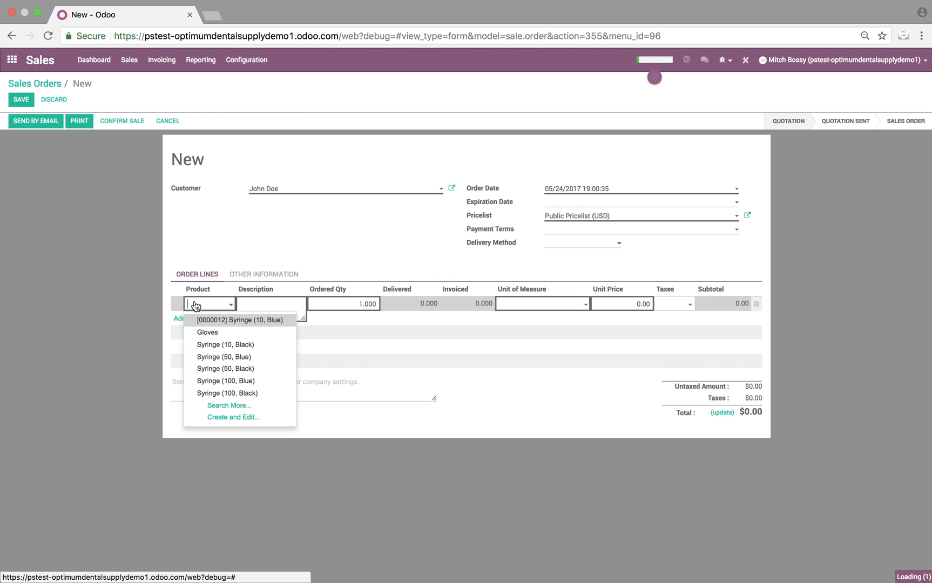
type("Den")
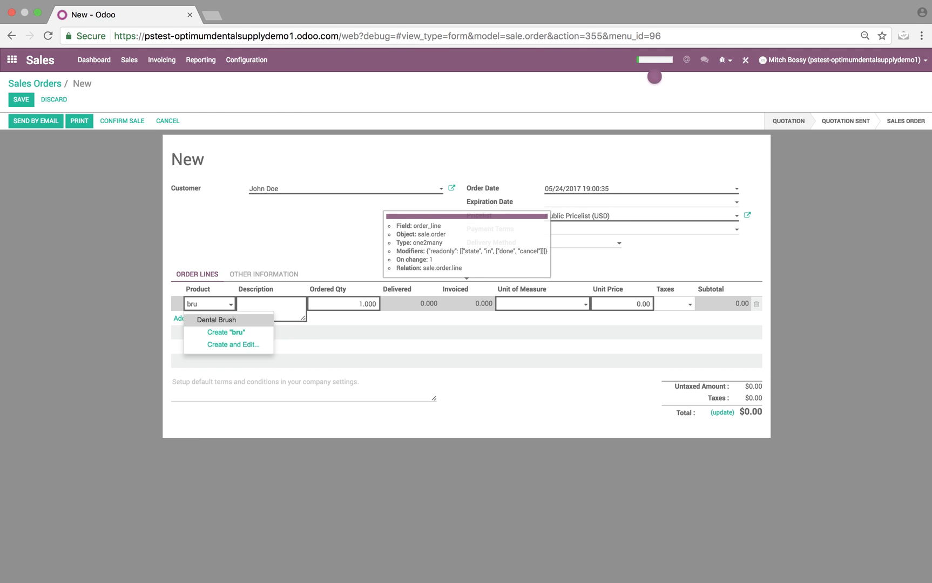
key("Return")
left_click(109, 380)
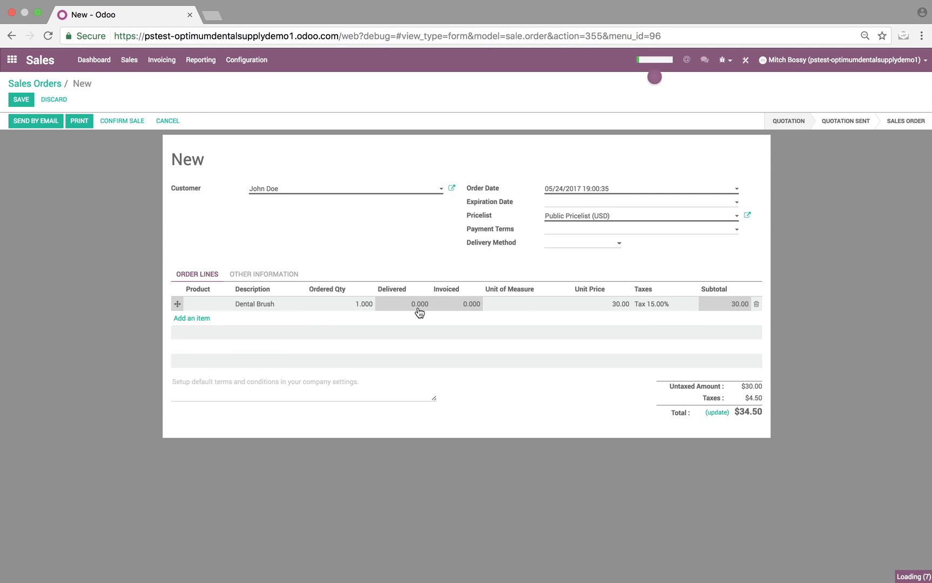
Step: Compare the order line's unit price with the cost in the Dental Brush product record, and close the record with save
mouse_move(618, 307)
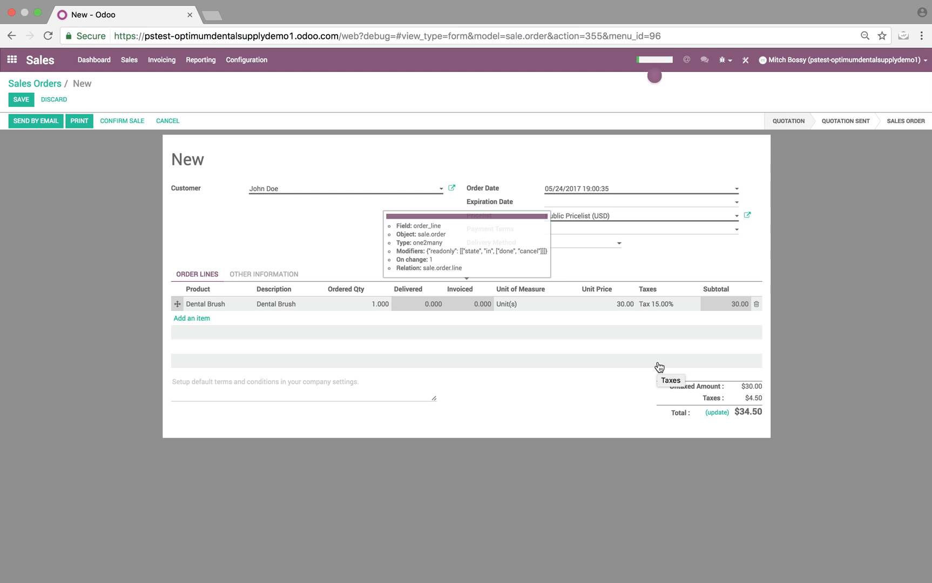
left_click(224, 306)
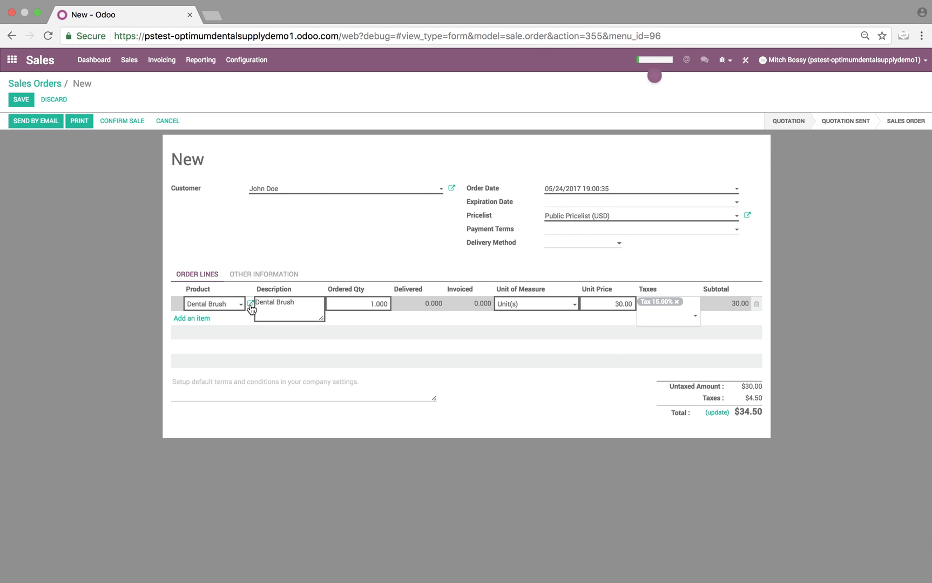
left_click(251, 305)
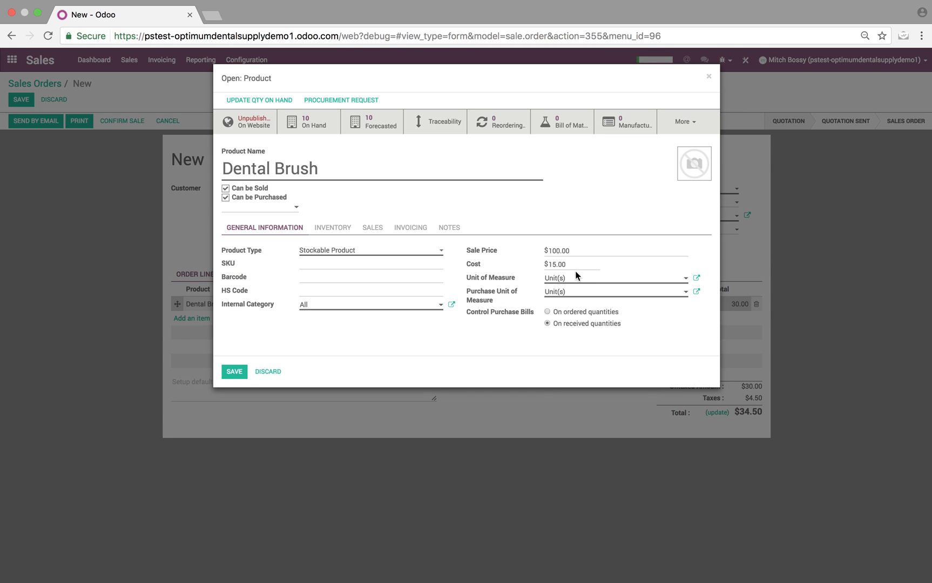
left_click(236, 372)
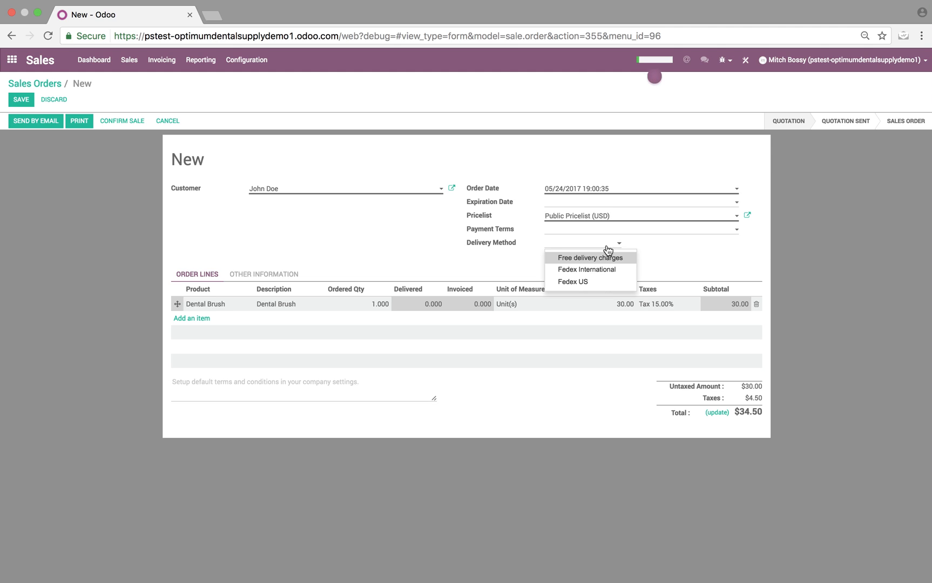
Step: Set the sales order's delivery method to Fedex US
left_click(606, 282)
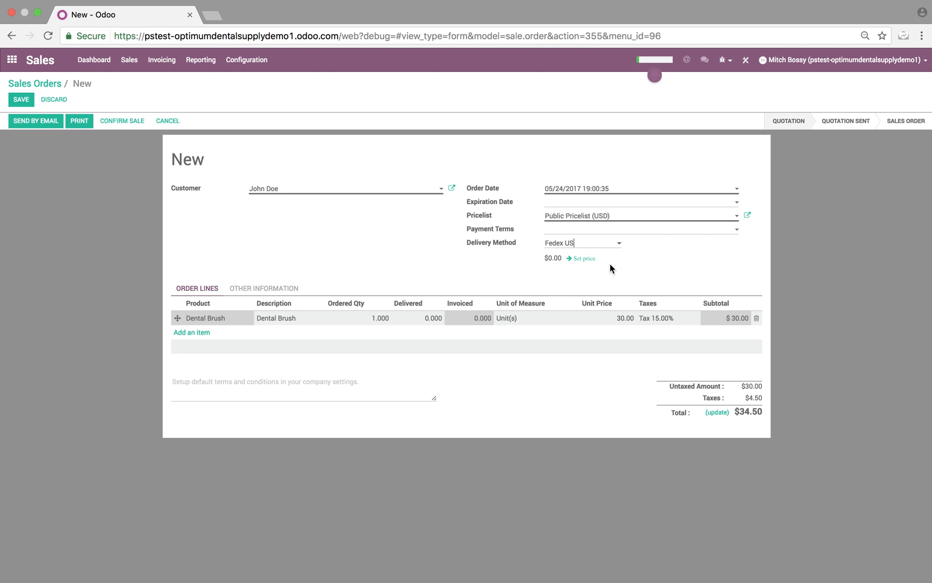
Step: Try to set the Fedex US delivery price on the sales order, and save the order
left_click(586, 259)
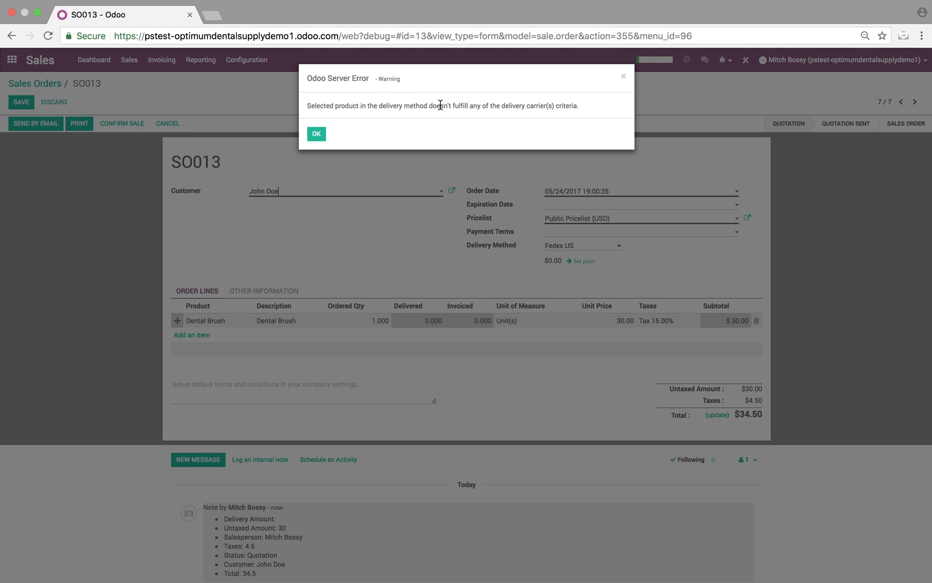
left_click(319, 133)
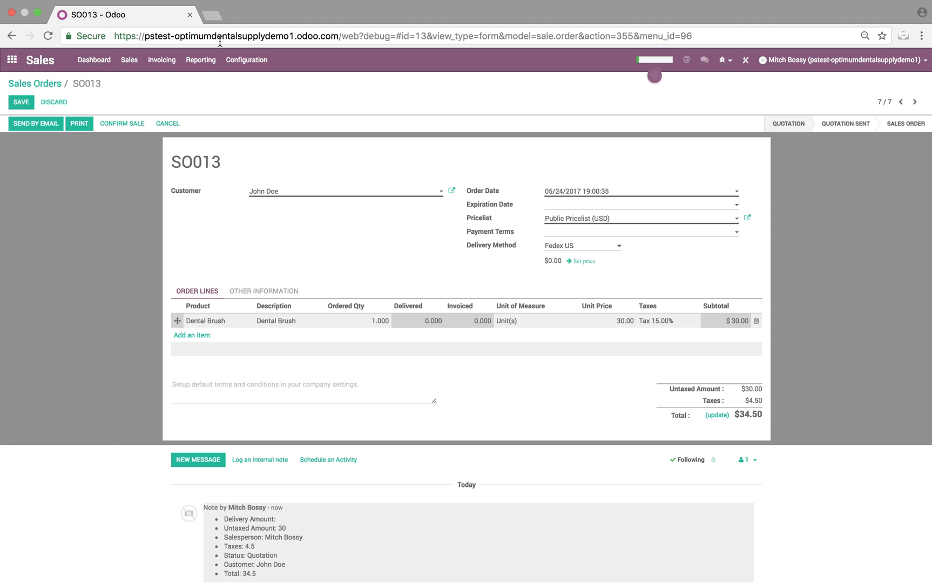
left_click(22, 104)
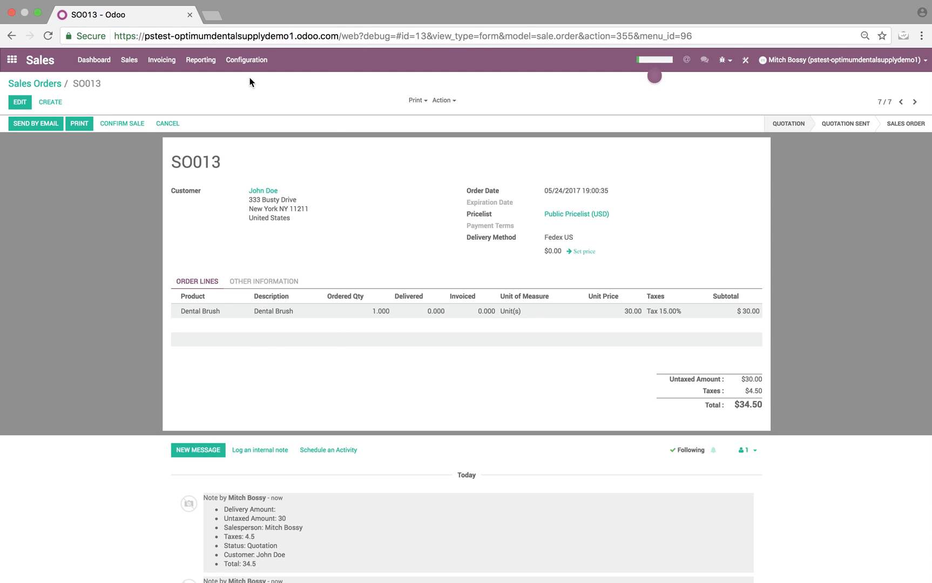
Step: Review the pricing rule of the Fedex US delivery method and set the method's margin to 10%
left_click(254, 69)
left_click(295, 379)
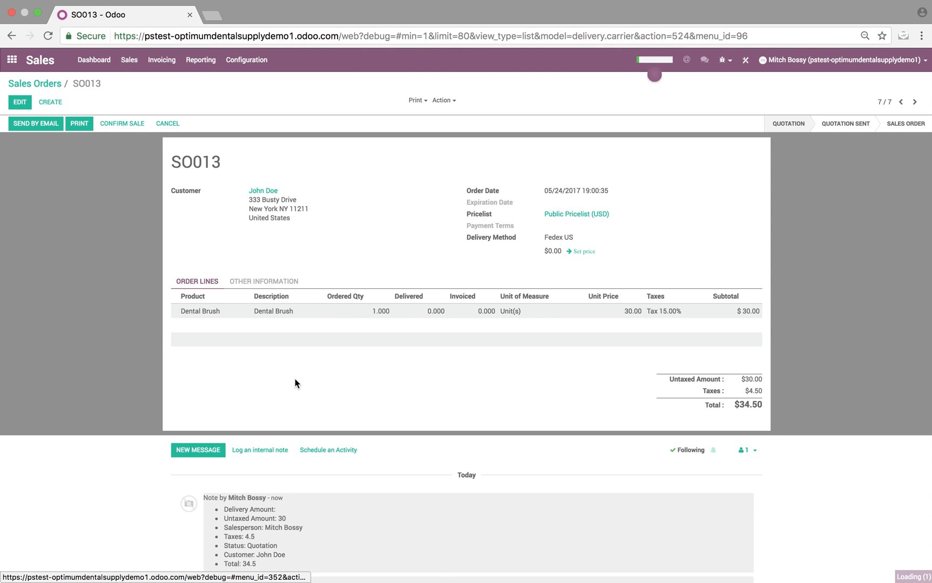
left_click(136, 168)
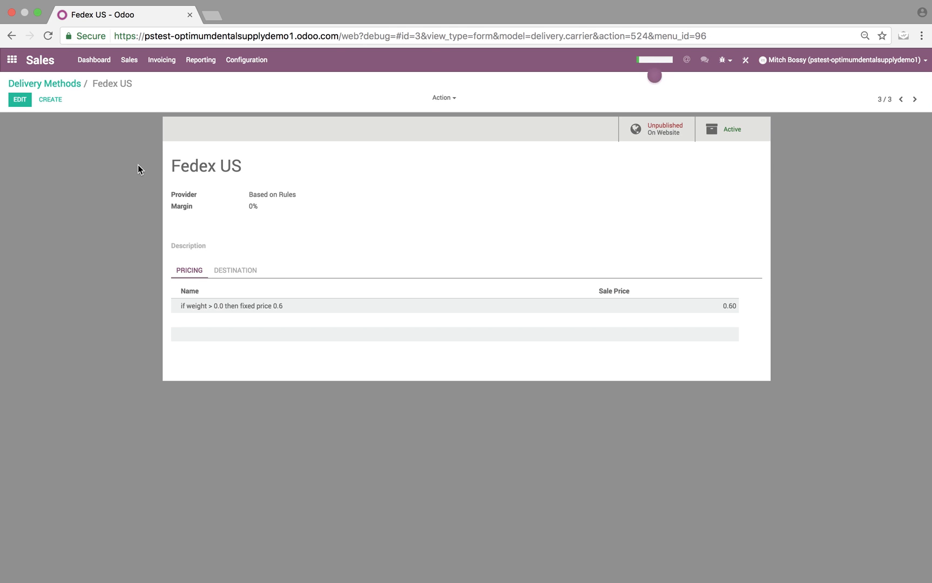
left_click(235, 306)
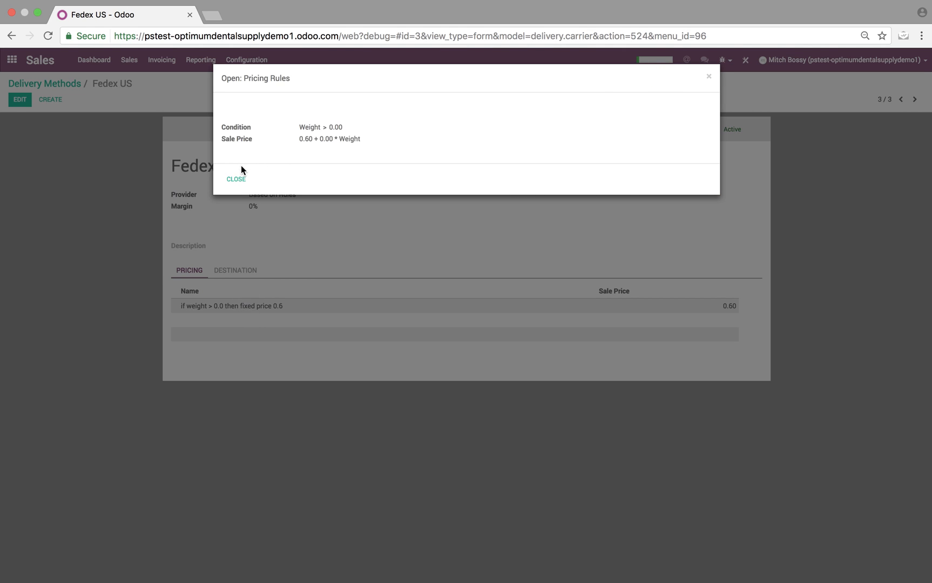
left_click(235, 179)
left_click(22, 102)
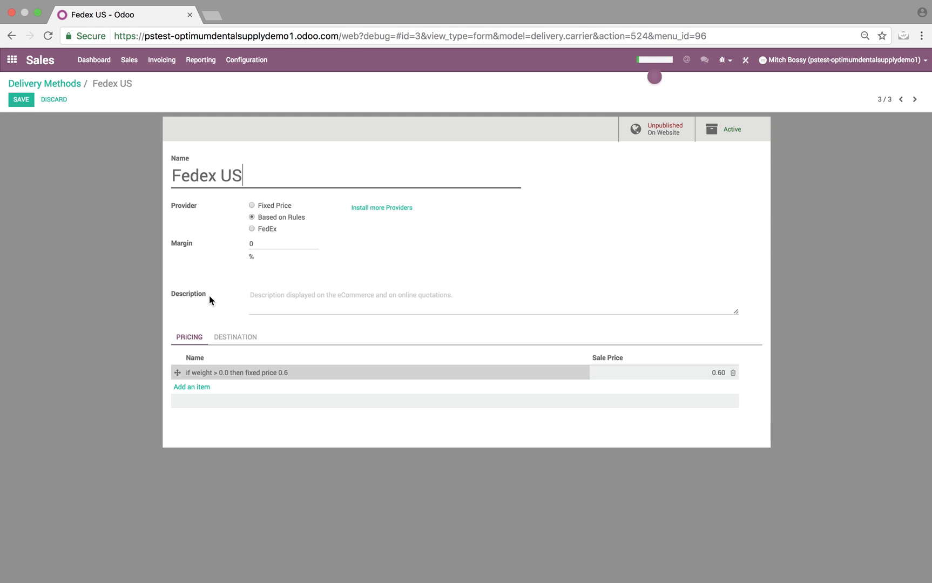
double_click(273, 248)
type("10")
Step: Change the Fedex US pricing rule's condition from weight to Price, and save the rule and the delivery method
left_click(227, 372)
left_click(331, 128)
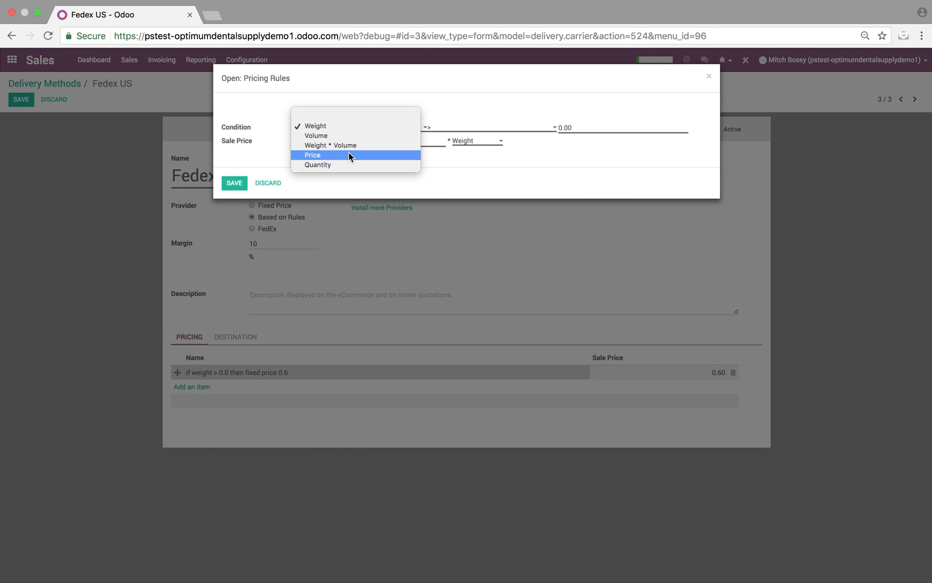
left_click(375, 155)
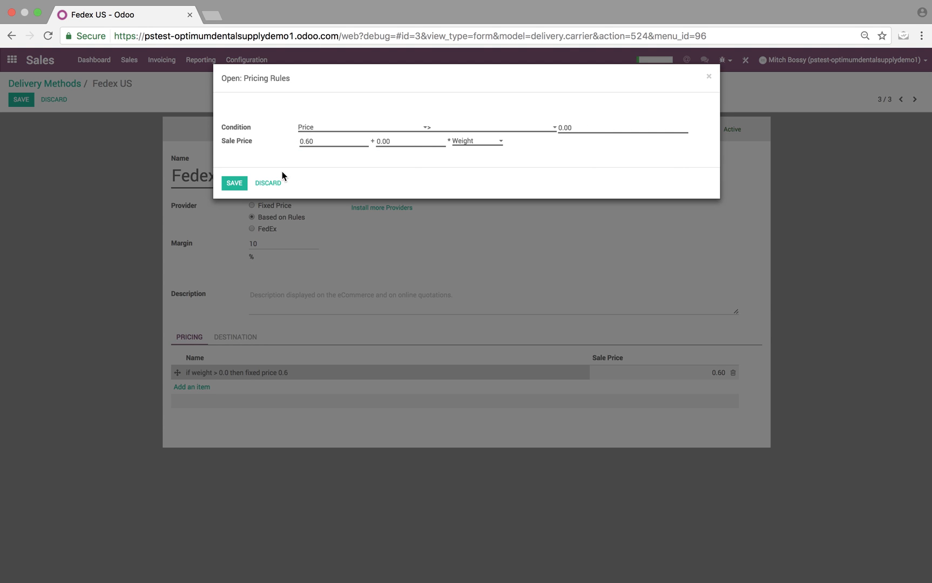
left_click(234, 183)
left_click(27, 106)
Step: View the most recent order in the sales orders list, and return to the list
left_click(63, 86)
left_click(129, 60)
left_click(146, 130)
left_click(68, 138)
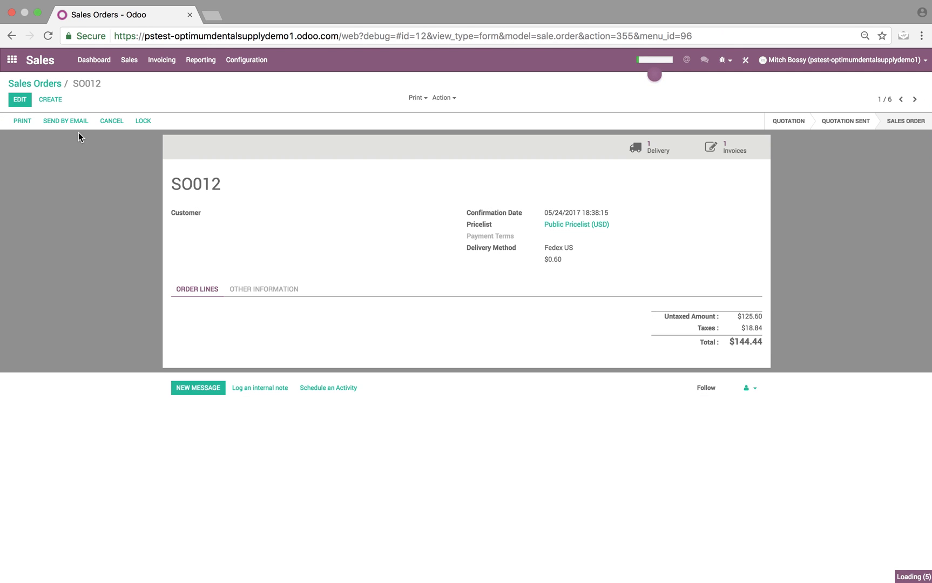
left_click(47, 84)
left_click(129, 59)
left_click(148, 129)
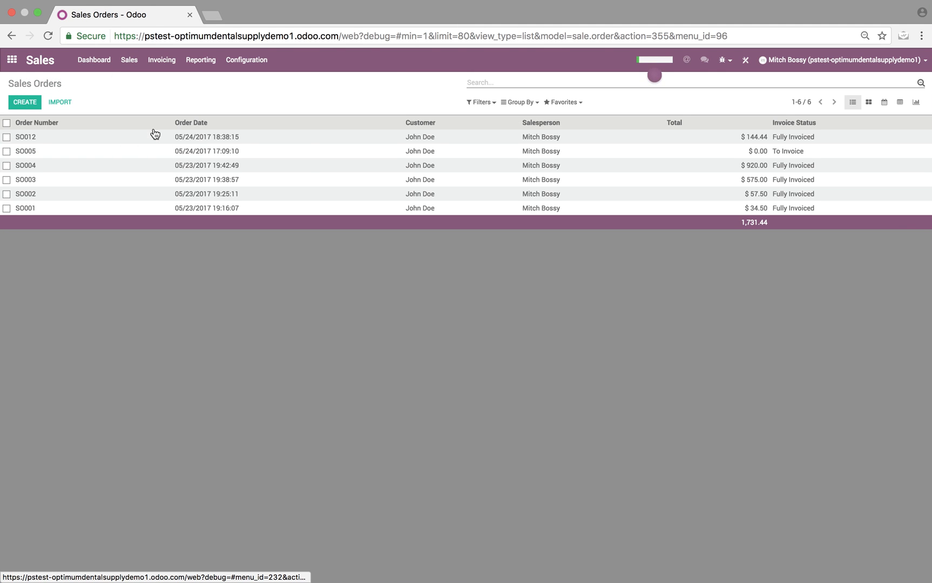
Step: Create another sales order and select the same existing customer for it
left_click(30, 105)
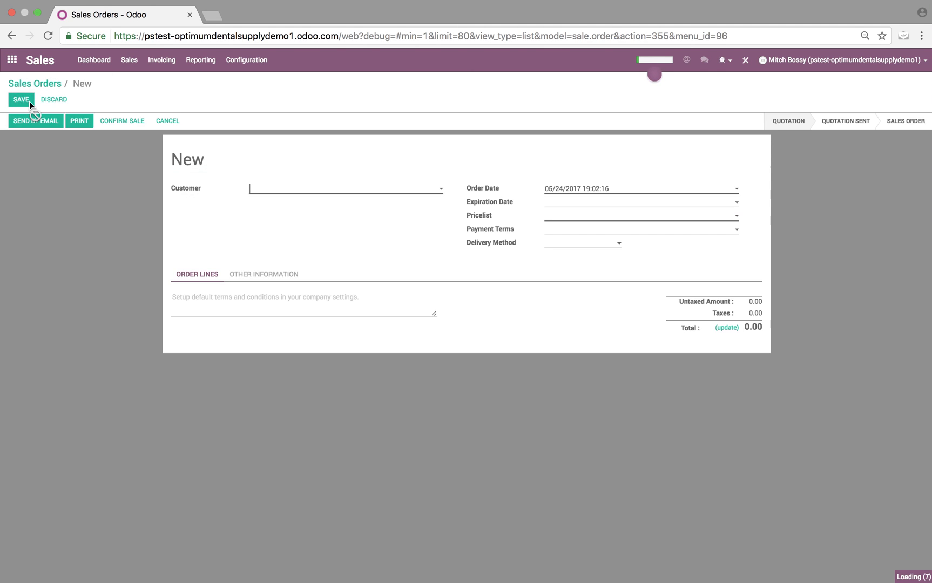
left_click(267, 190)
type("joh")
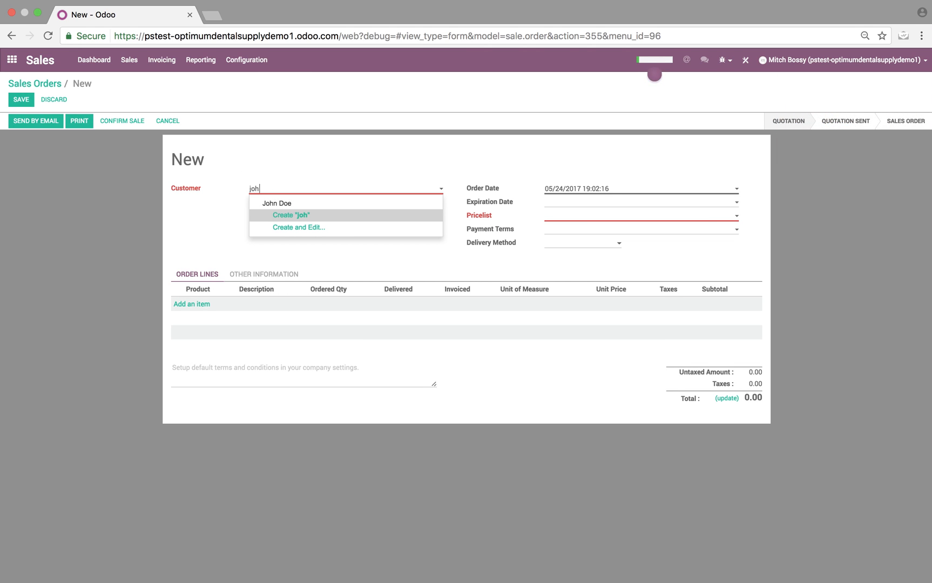
key("Up")
key("Return")
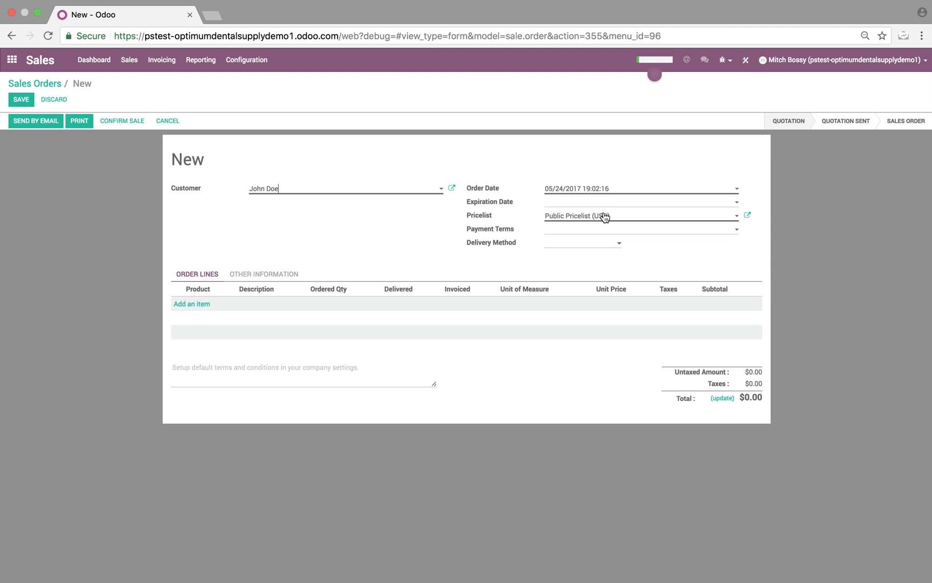
Step: Add one unit of the Dental Brush as an order line on this sales order
left_click(205, 304)
left_click(215, 307)
type("bru")
key("Return")
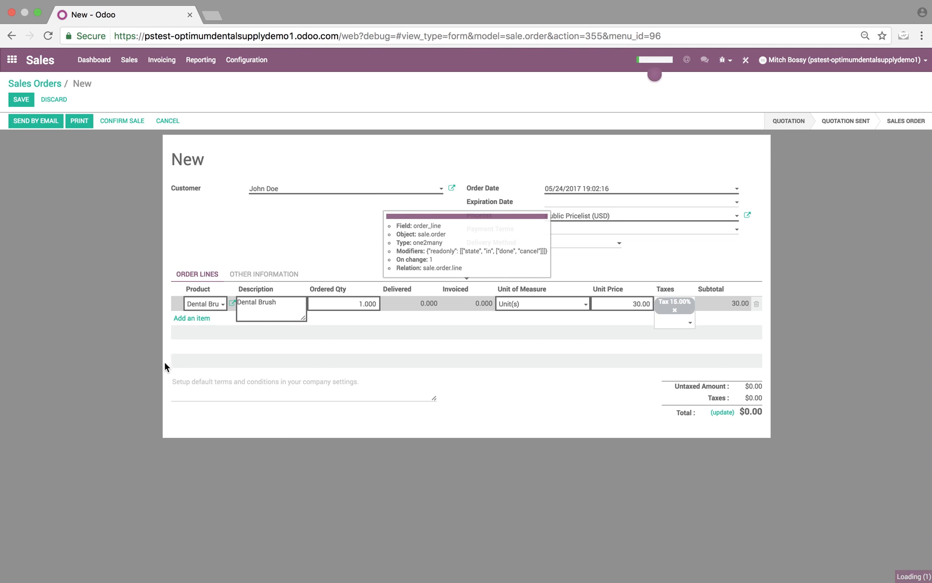
left_click(144, 364)
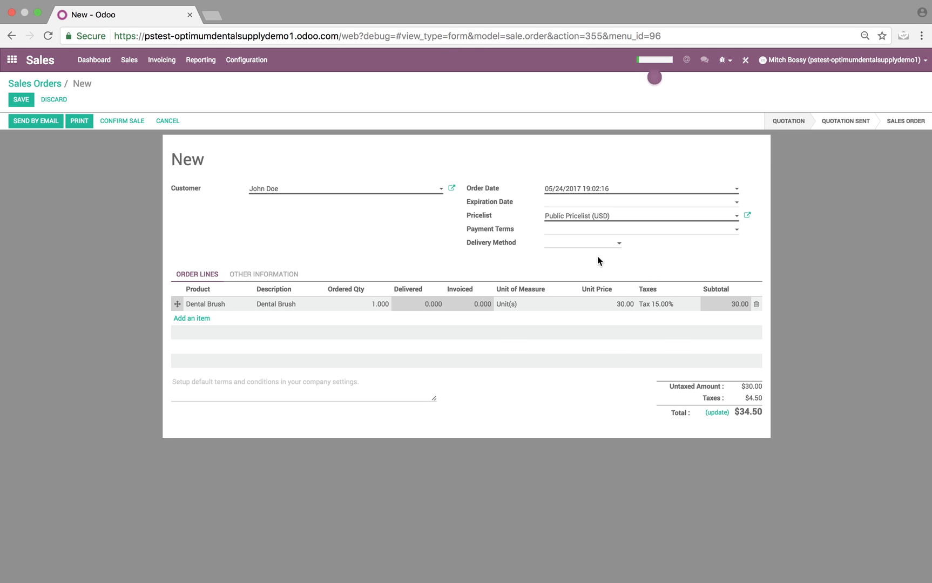
Step: Set the order's delivery method to Fedex US and apply its calculated delivery price
left_click(591, 281)
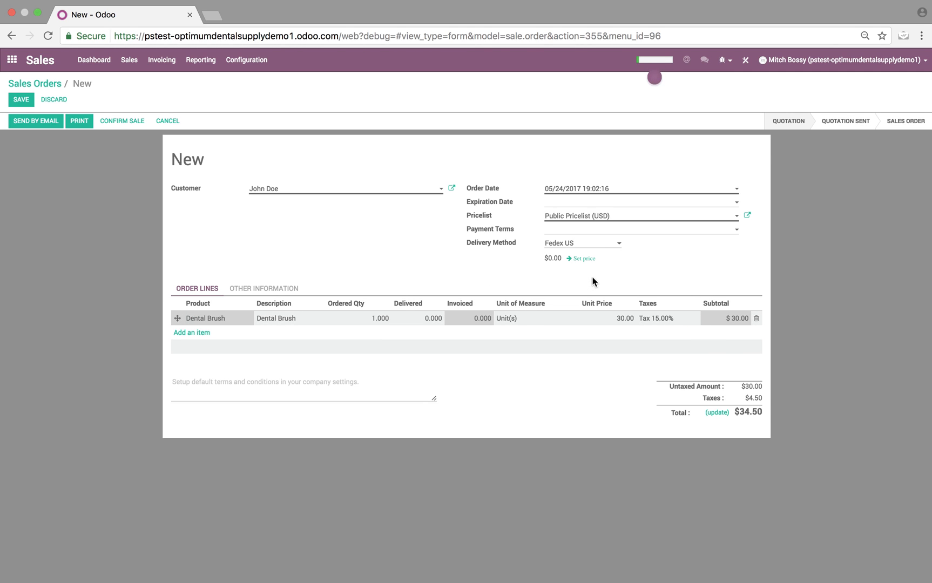
left_click(583, 260)
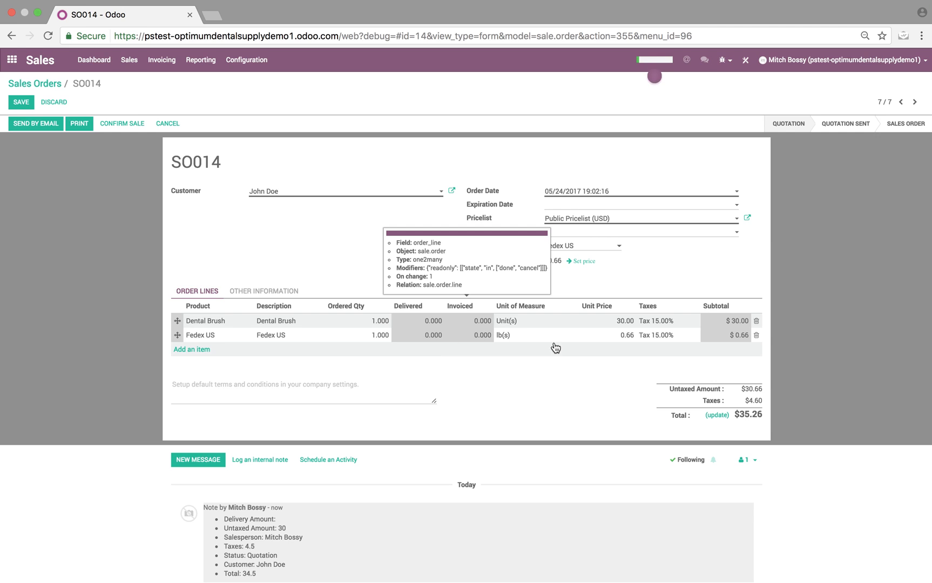
Step: Set the Dental Brush's weight to 1.0 in its product record from the order line, and save the product
left_click(273, 322)
left_click(251, 320)
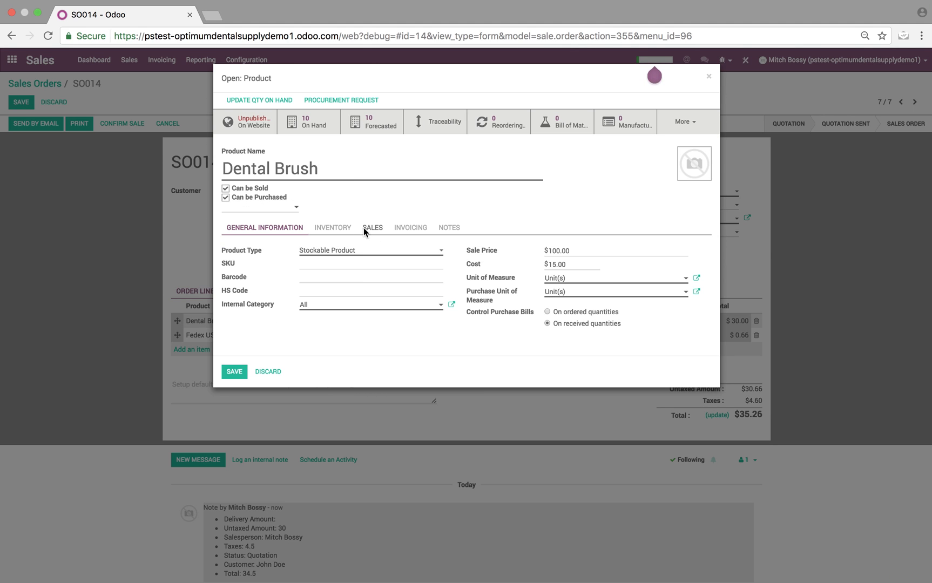
left_click(365, 228)
left_click(333, 227)
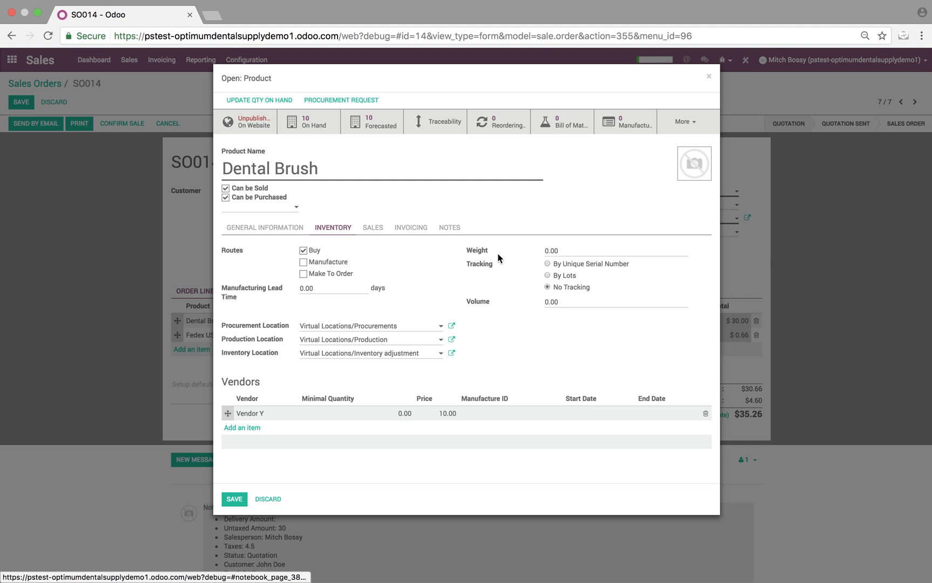
left_click(558, 248)
type("1.0")
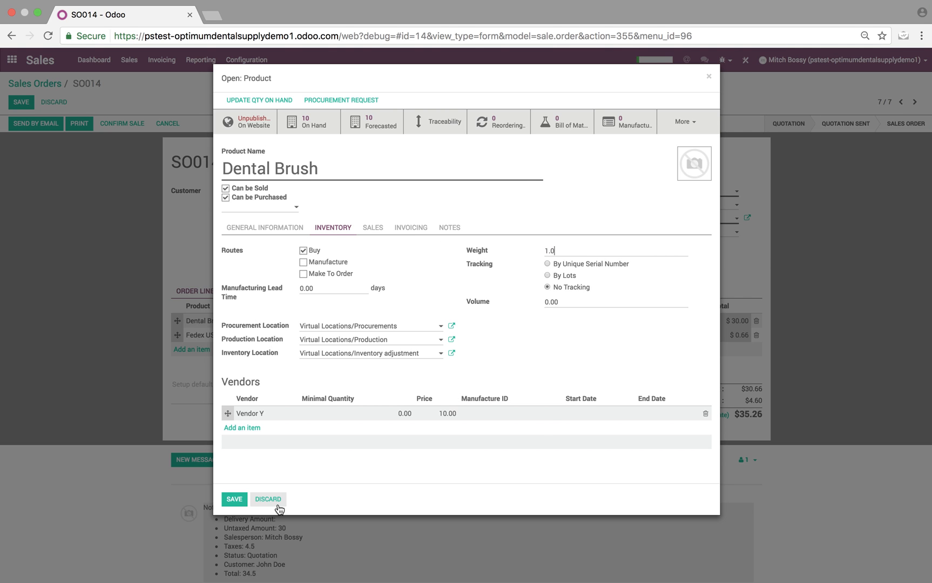
left_click(235, 499)
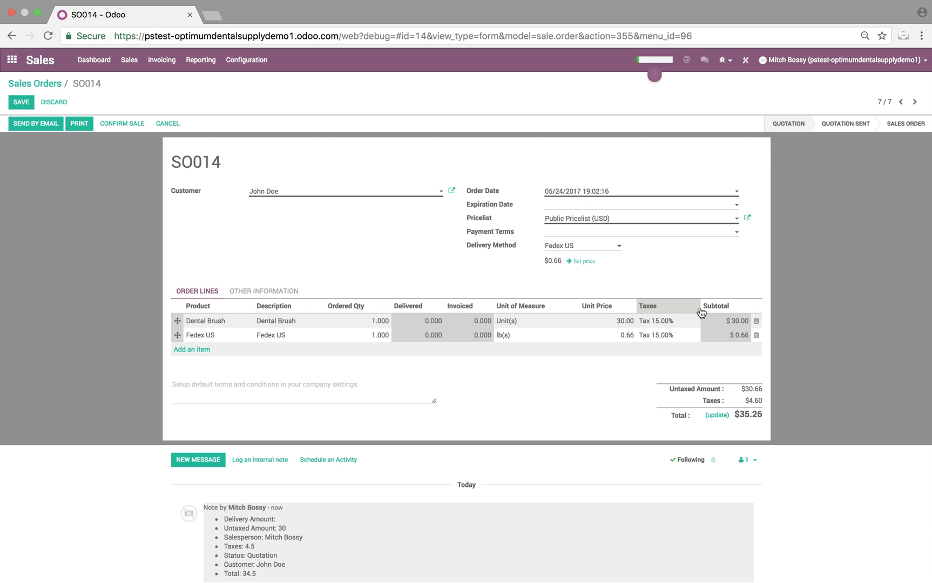
Step: Save the sales order and confirm the sale
left_click(24, 105)
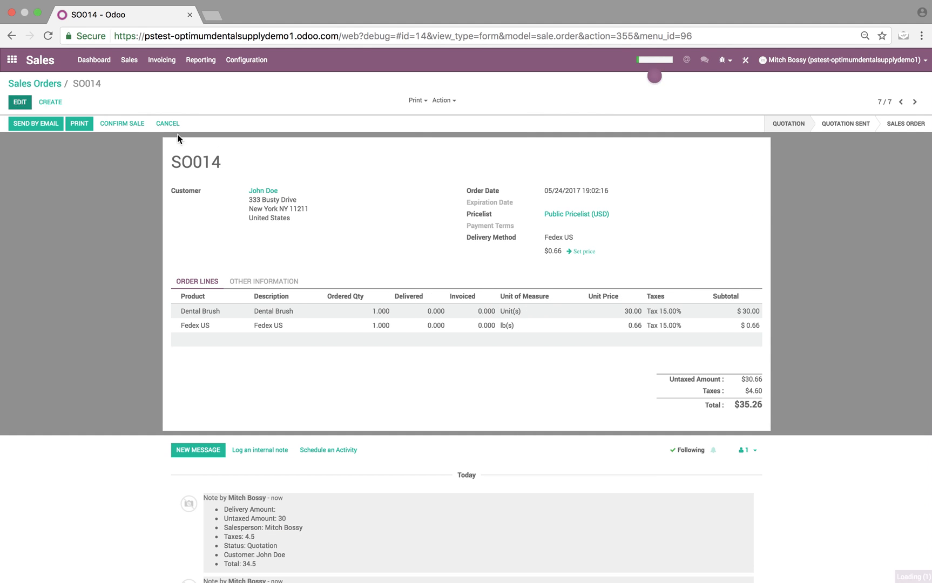
left_click(122, 123)
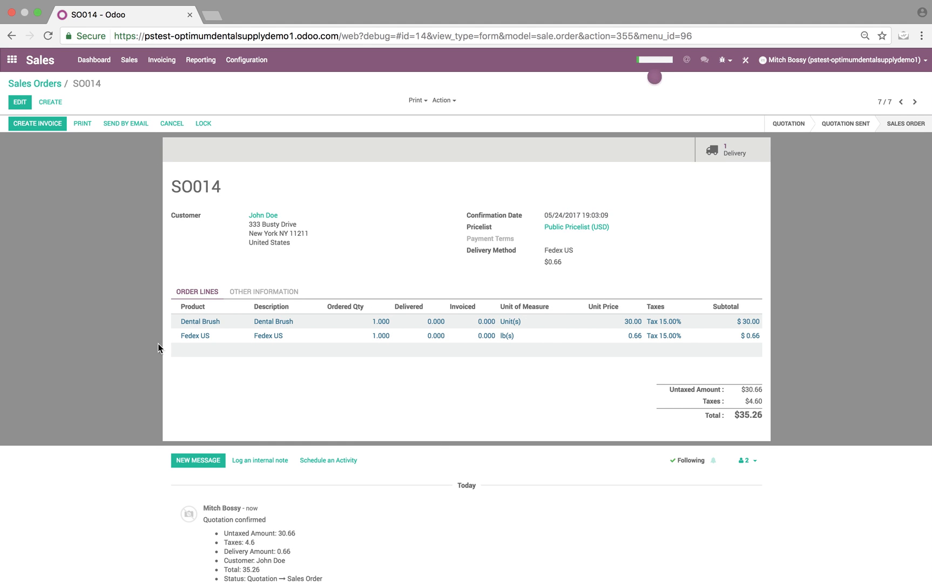
Step: Create an invoice for the confirmed sales order and validate it
left_click(51, 125)
left_click(281, 215)
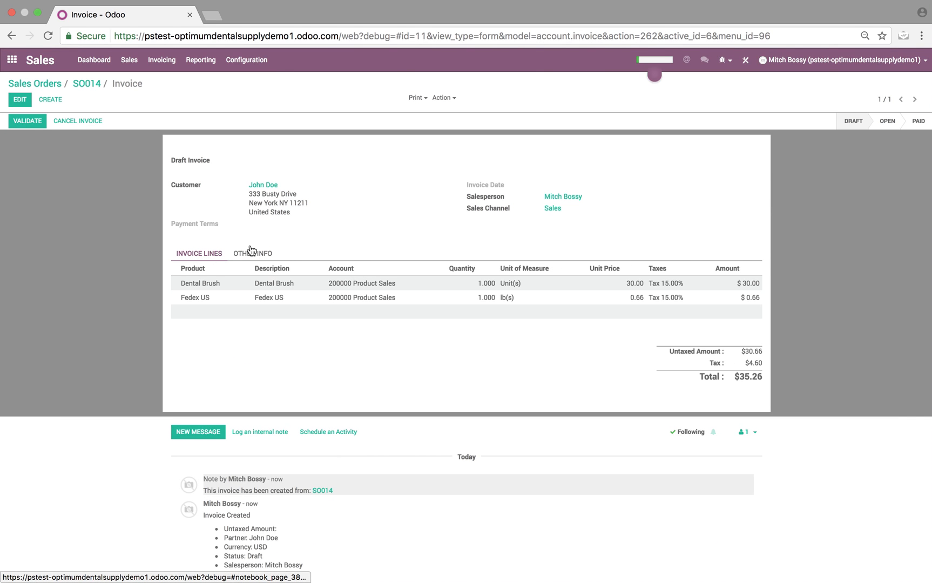
left_click(37, 124)
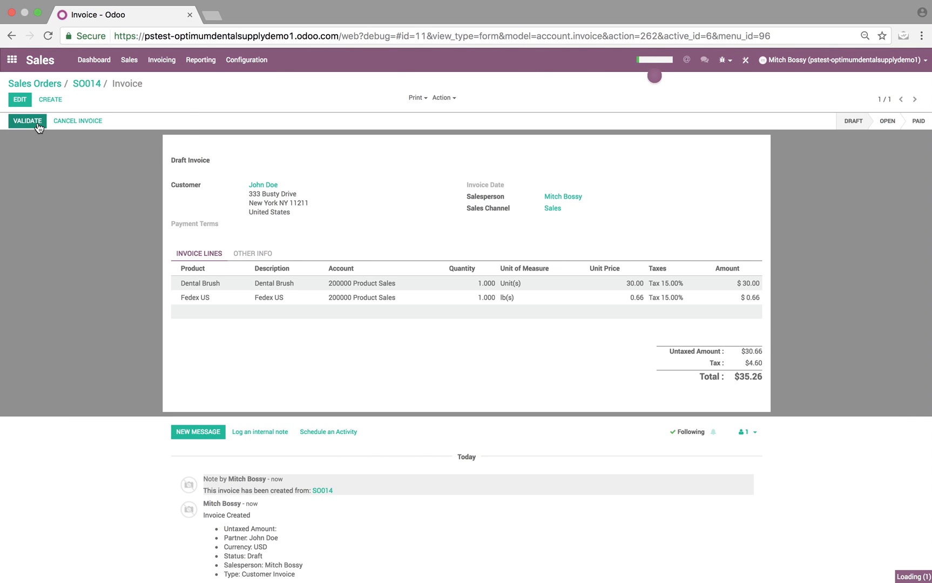
Step: Examine the debits and credits in the invoice's journal entry, and return to the invoice
left_click(250, 262)
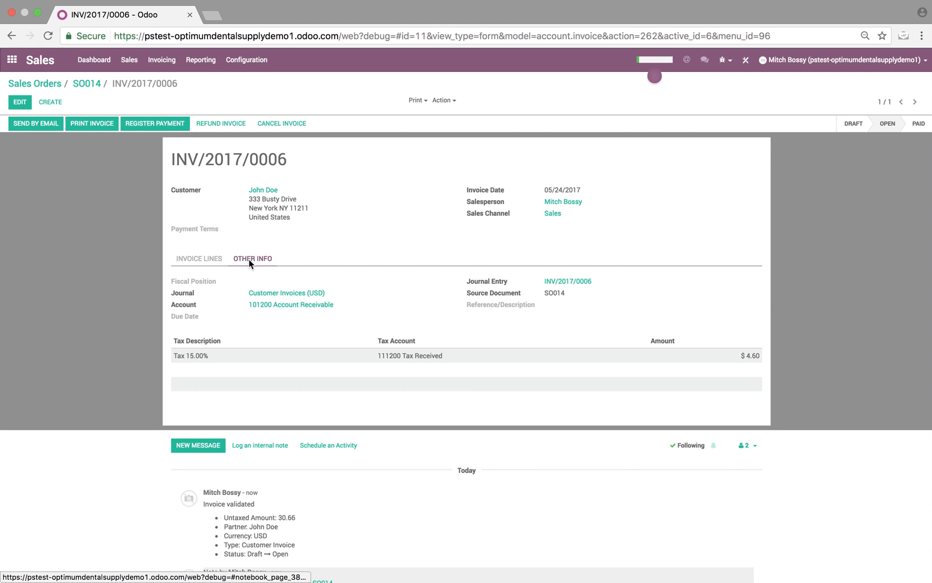
left_click(576, 281)
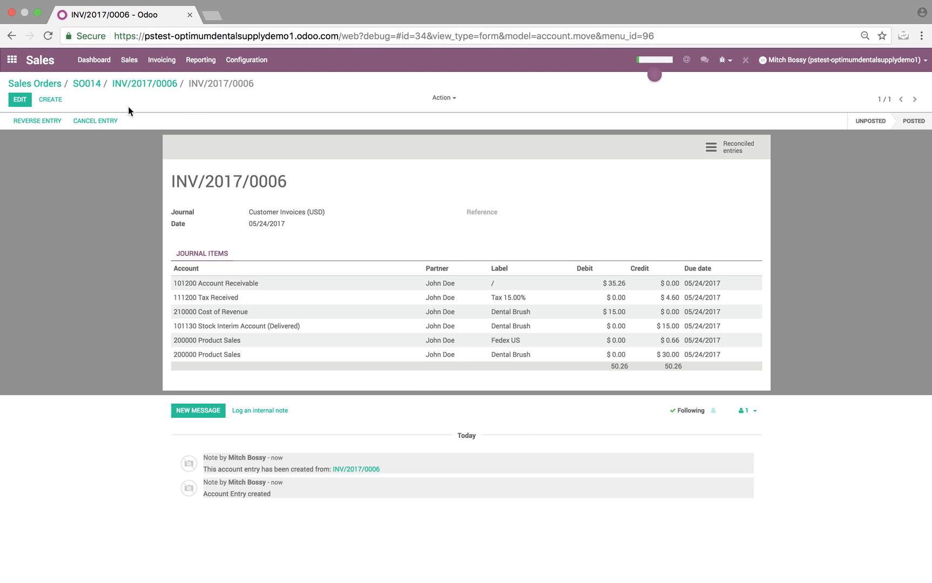
left_click(156, 86)
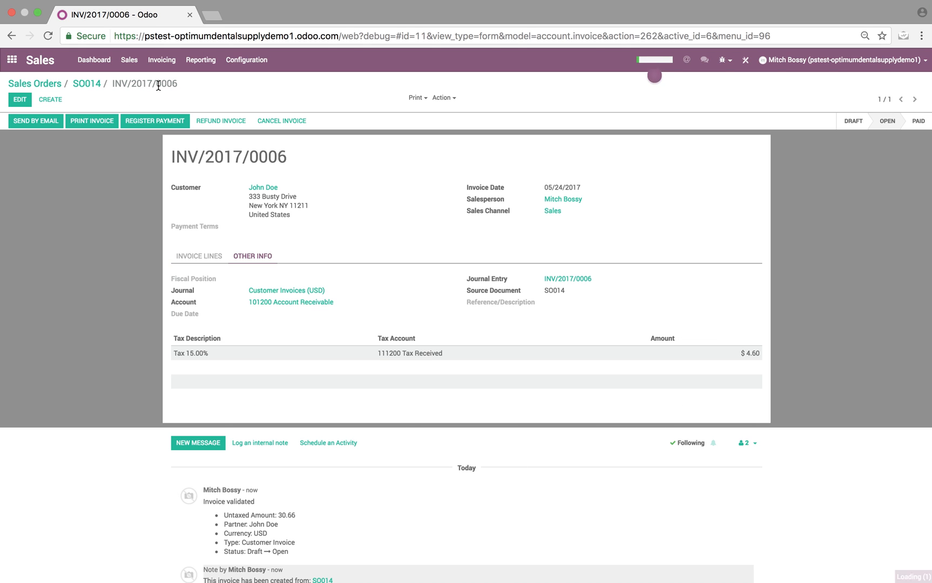
Step: Register and validate the full payment of the invoice, and display the invoice lines
left_click(155, 122)
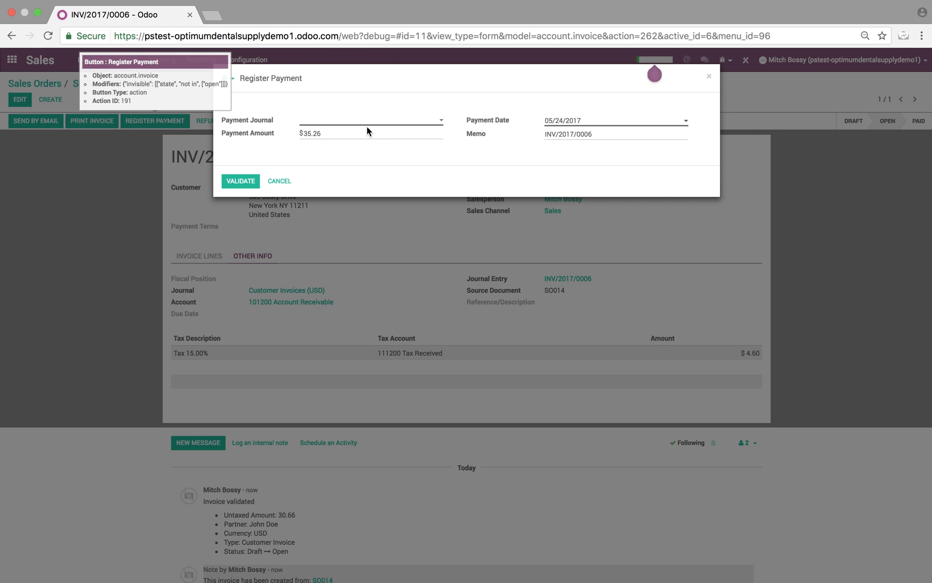
left_click(367, 125)
left_click(367, 131)
left_click(241, 181)
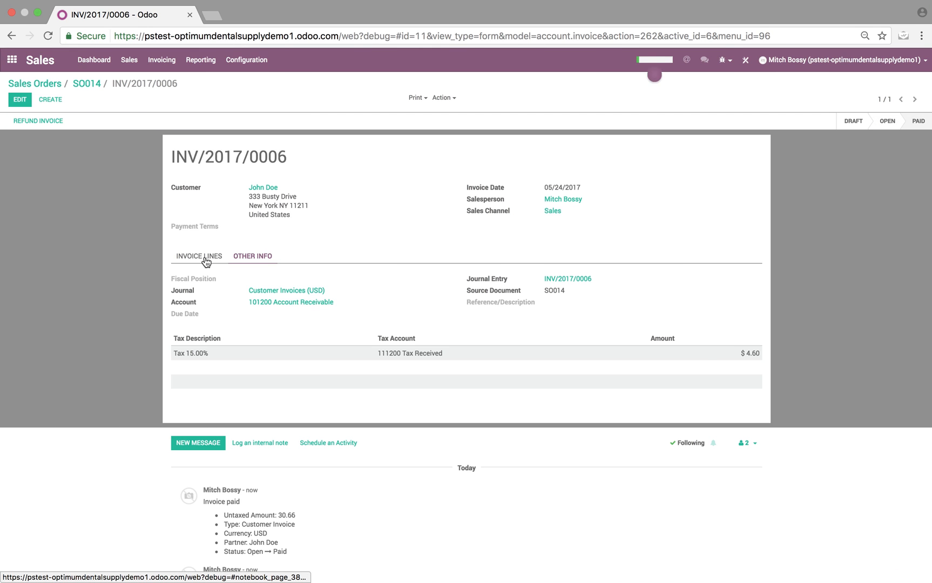
left_click(205, 258)
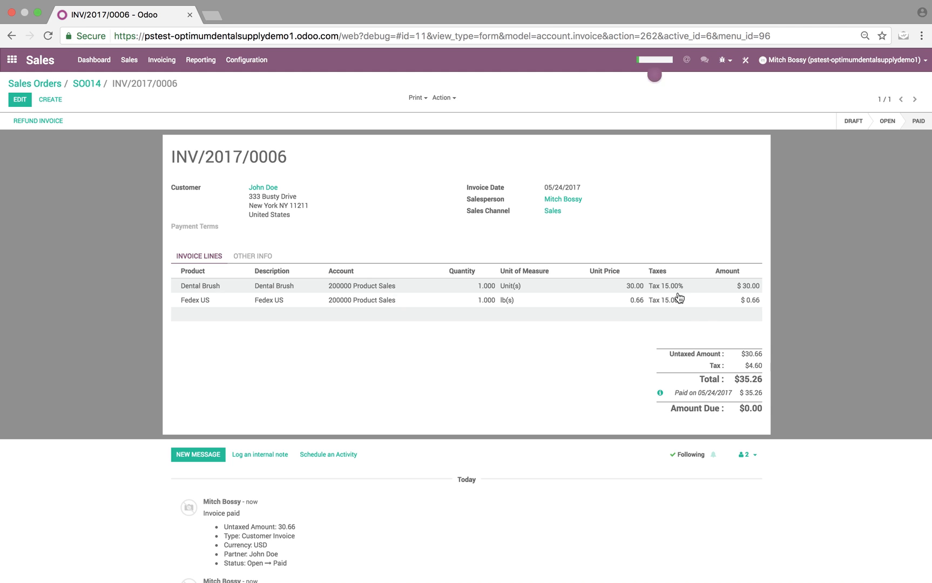
Step: Return to the sales orders list and open the sales dashboard
left_click(49, 88)
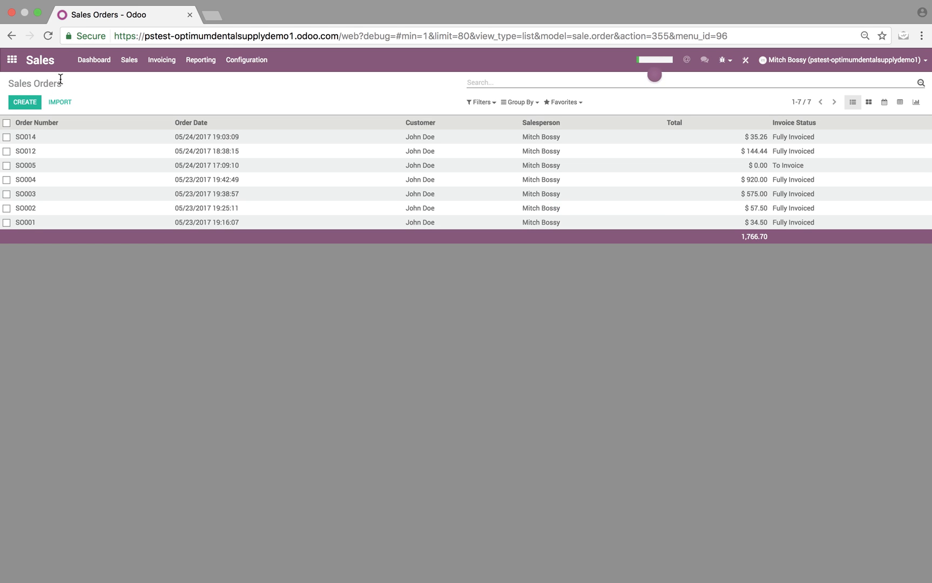
left_click(96, 61)
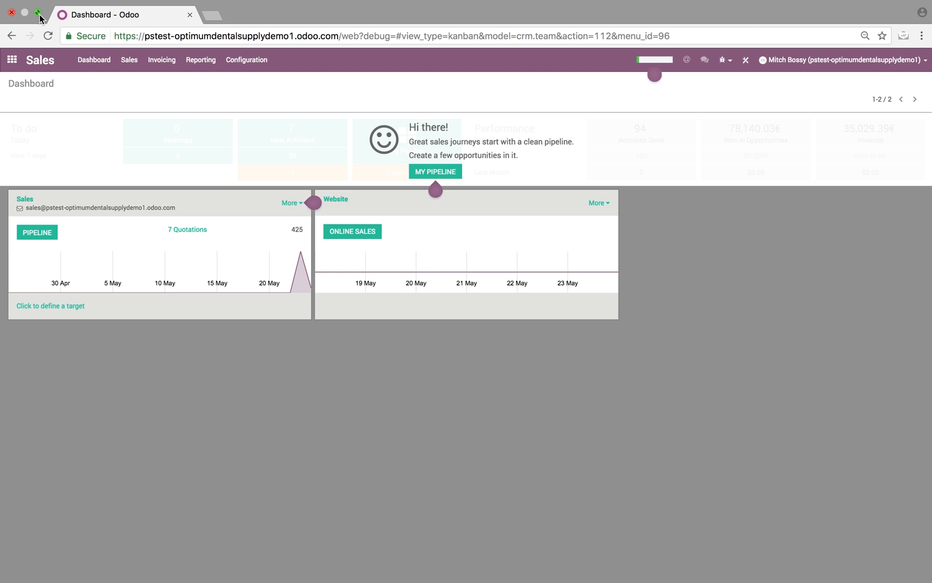
left_click(38, 12)
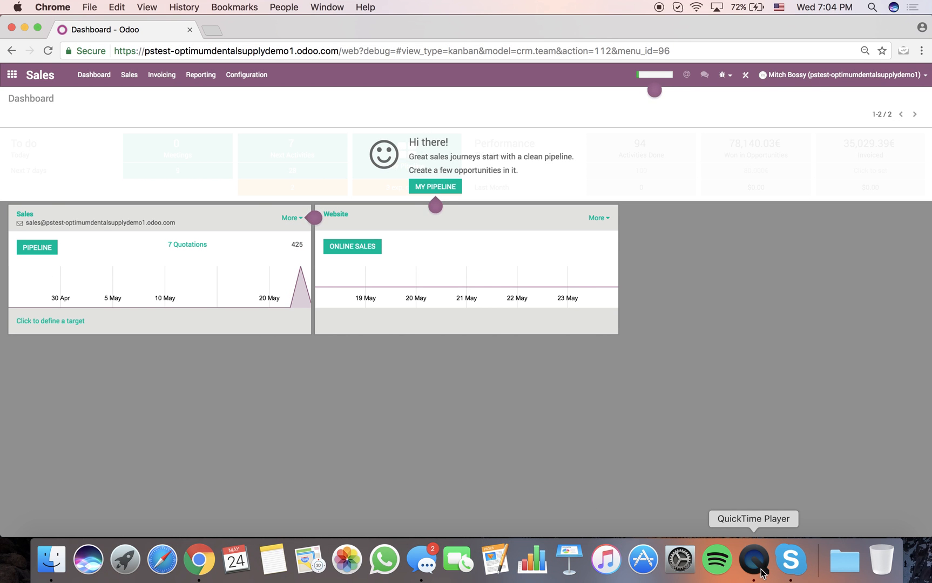